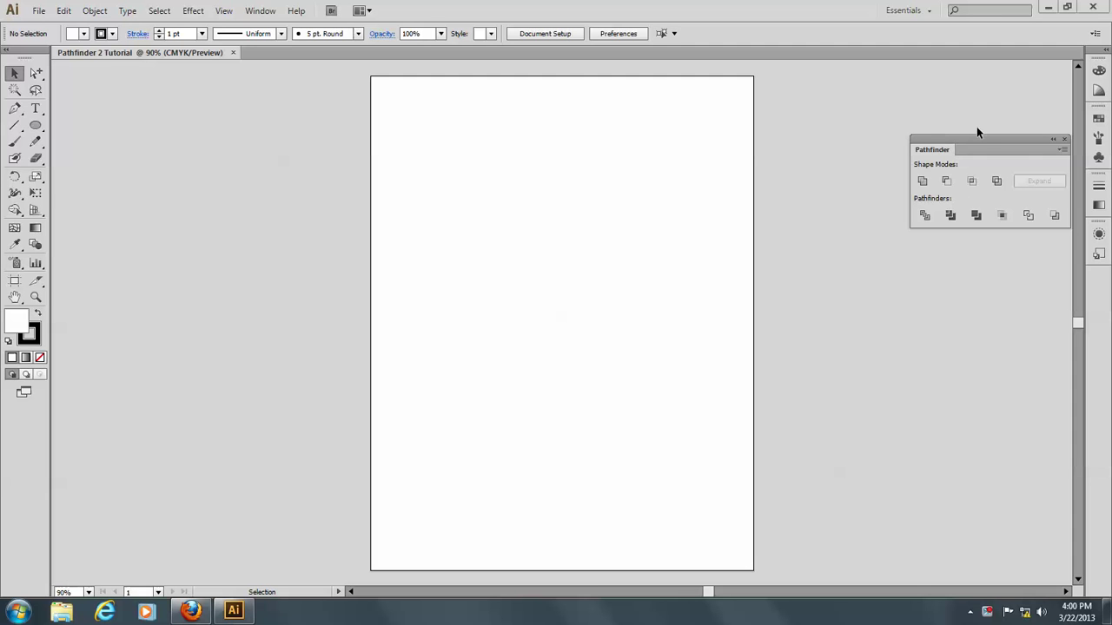
# - Drag the Pathfinder panel from the upper right so it sits just beside the artboard
pyautogui.moveTo(991, 138); pyautogui.dragTo(825, 231)
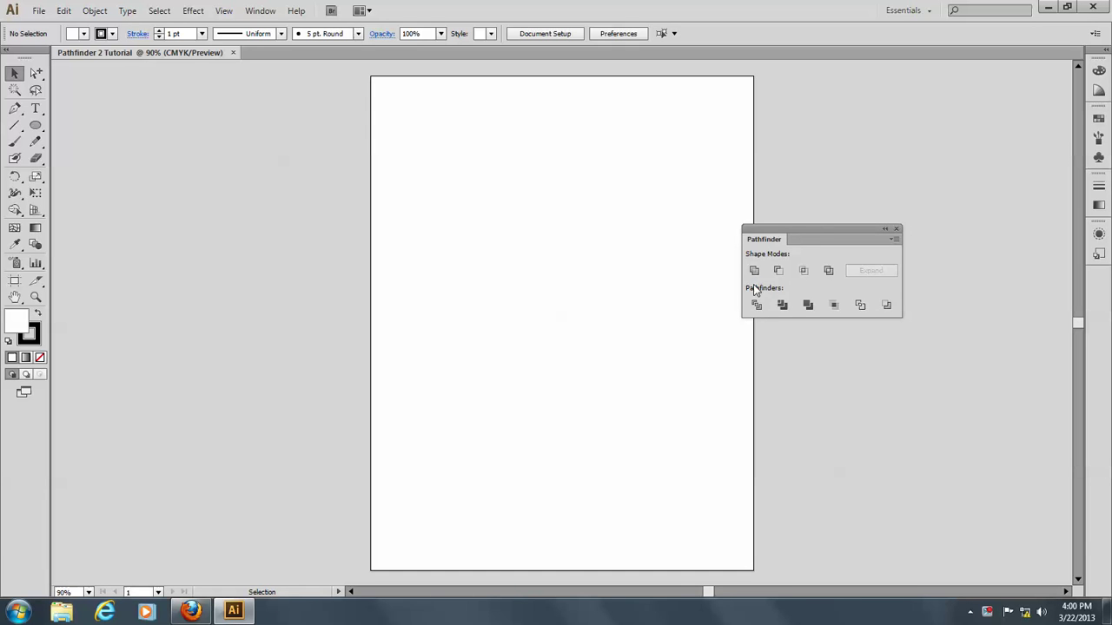
pyautogui.moveTo(790, 229); pyautogui.dragTo(809, 238)
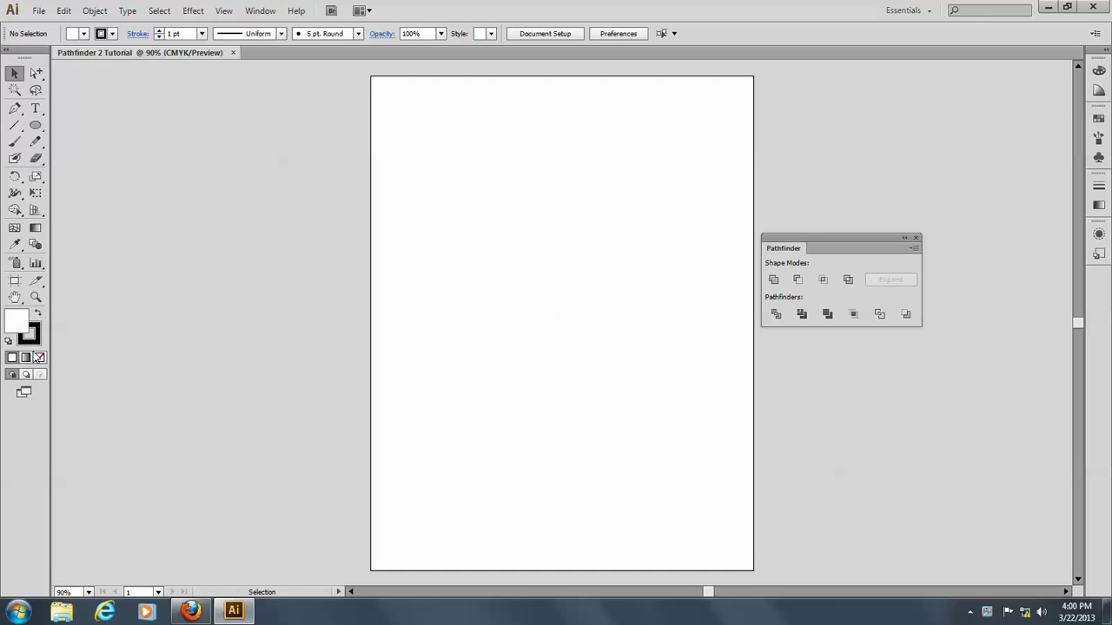
# - Set the stroke to None and the fill to brown from the Swatches
pyautogui.click(30, 334)
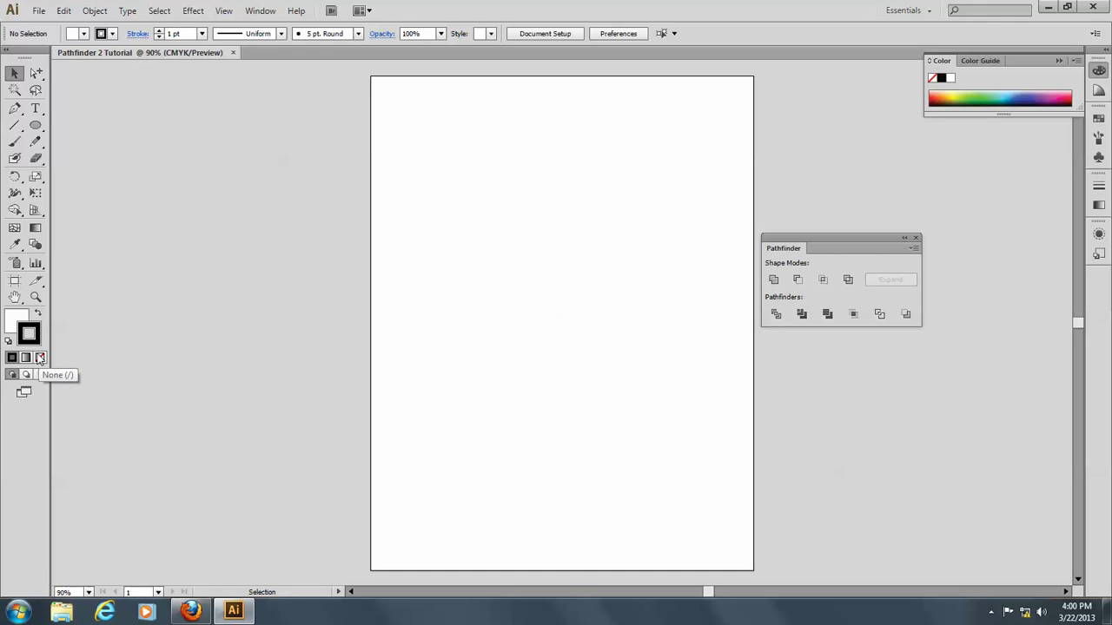
pyautogui.click(40, 358)
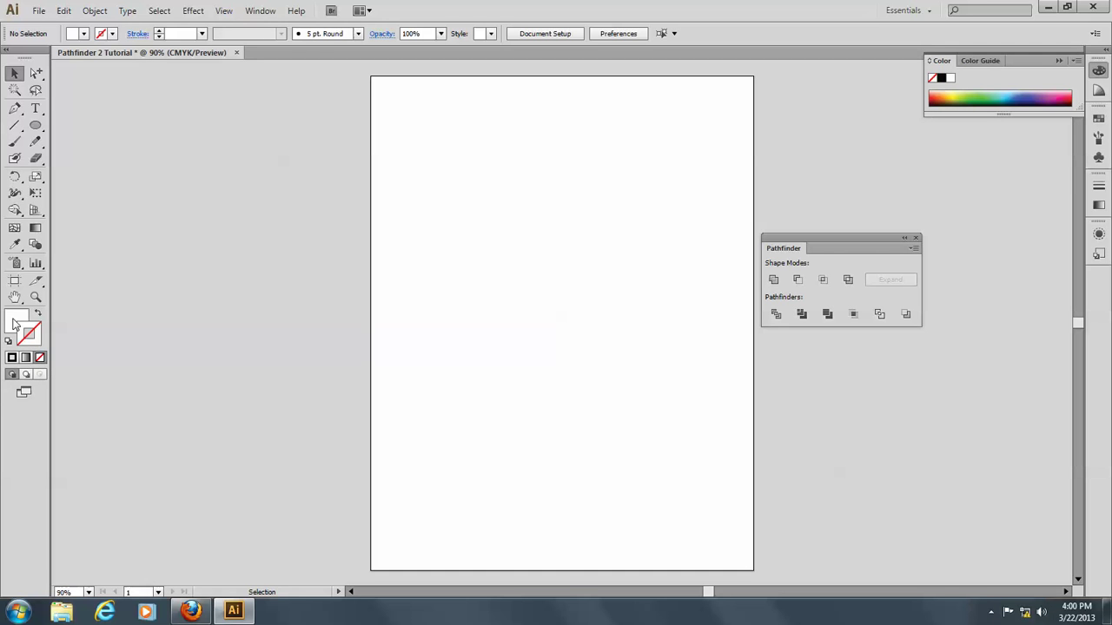
pyautogui.click(14, 324)
pyautogui.click(1099, 118)
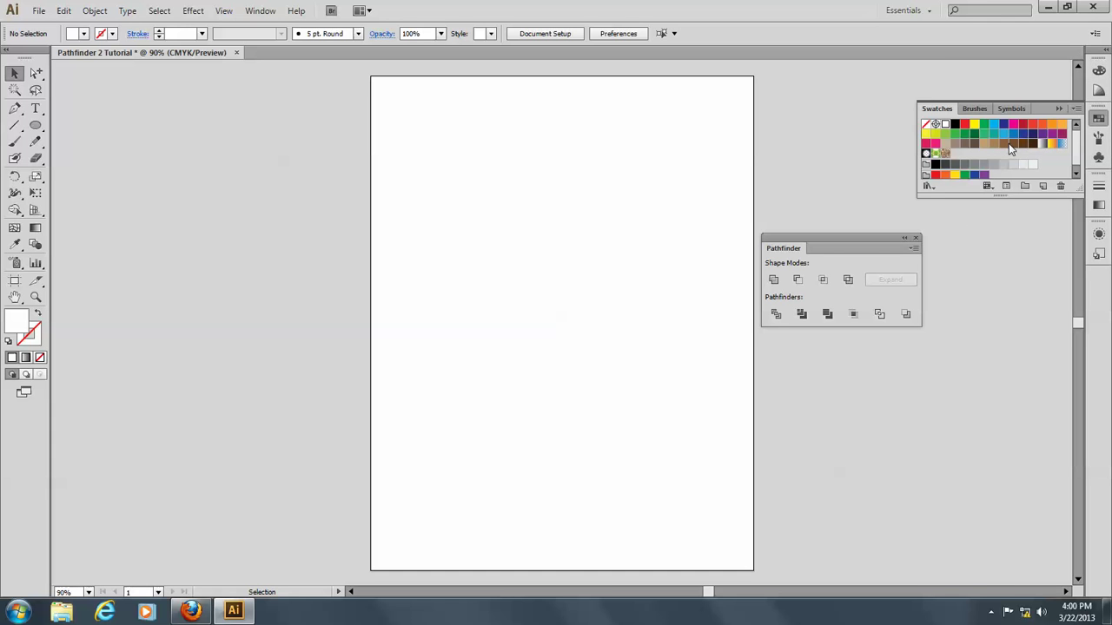
pyautogui.click(1004, 144)
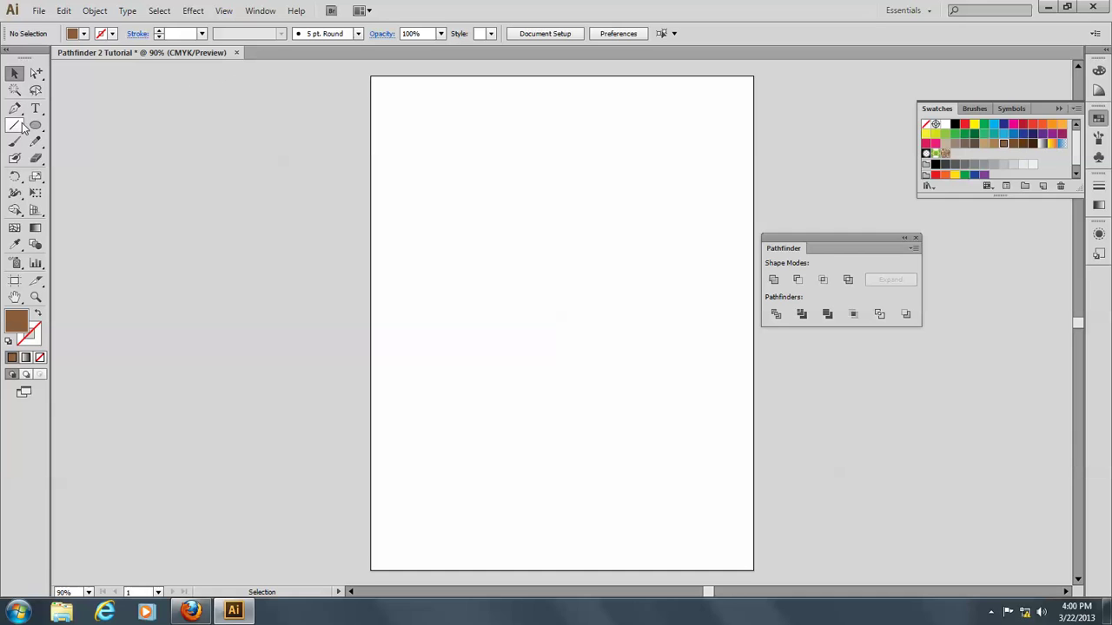
# - Draw a tall, thin rectangle in the upper middle of the page as the pole, then deselect it
pyautogui.moveTo(35, 124); pyautogui.dragTo(78, 126)
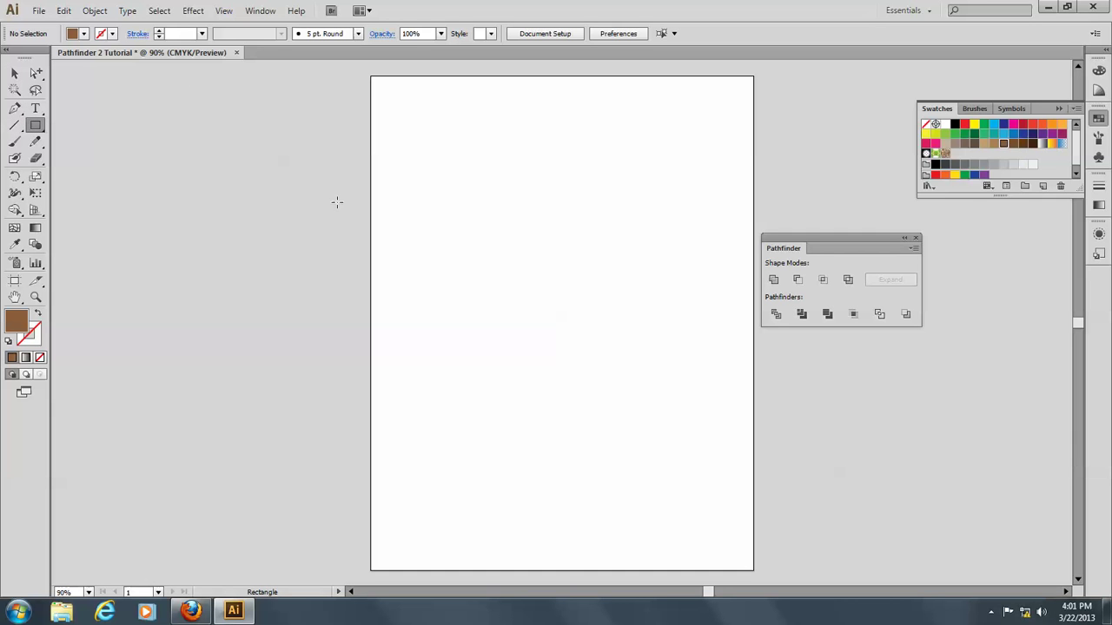
pyautogui.moveTo(515, 158); pyautogui.dragTo(527, 346)
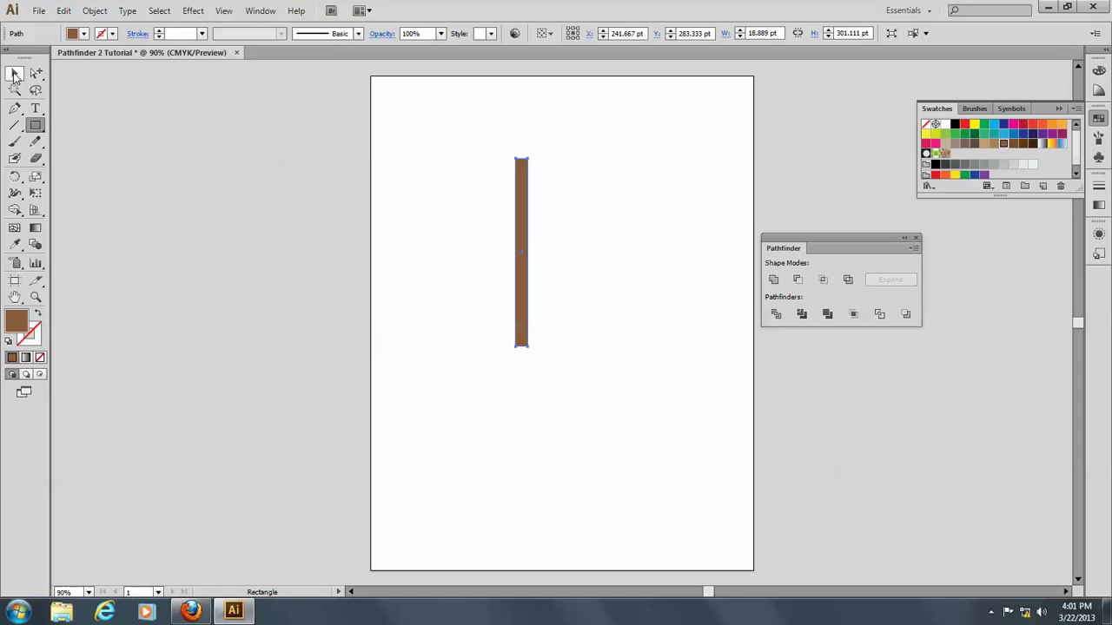
pyautogui.click(13, 75)
pyautogui.click(136, 139)
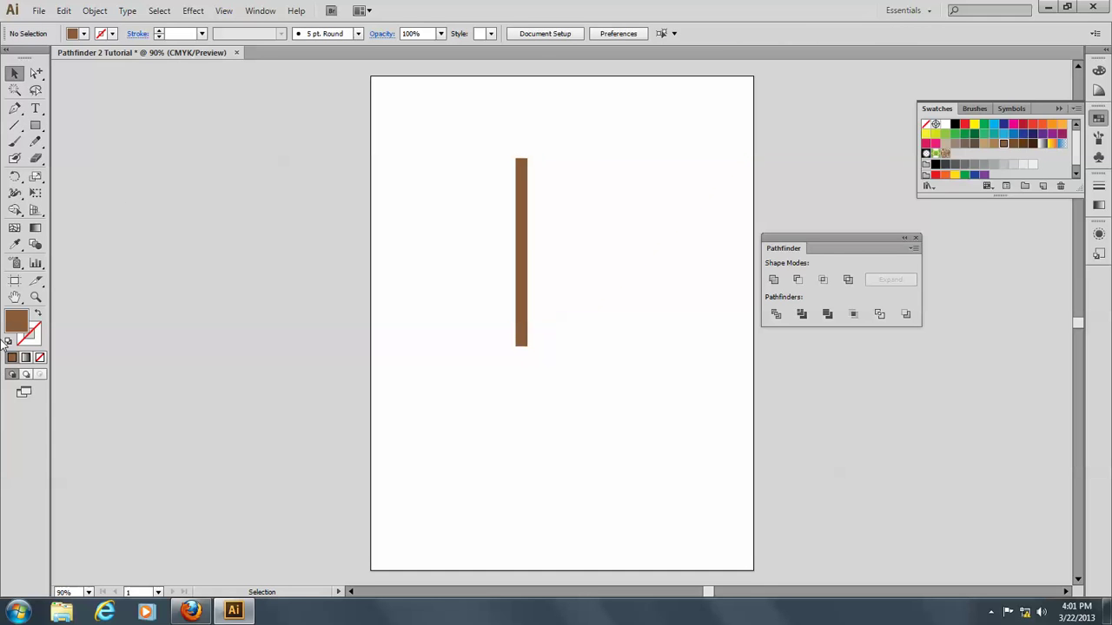
# - Pen-draw an S-curve winding left, right and left across the pole, with no fill and a green stroke
pyautogui.click(15, 110)
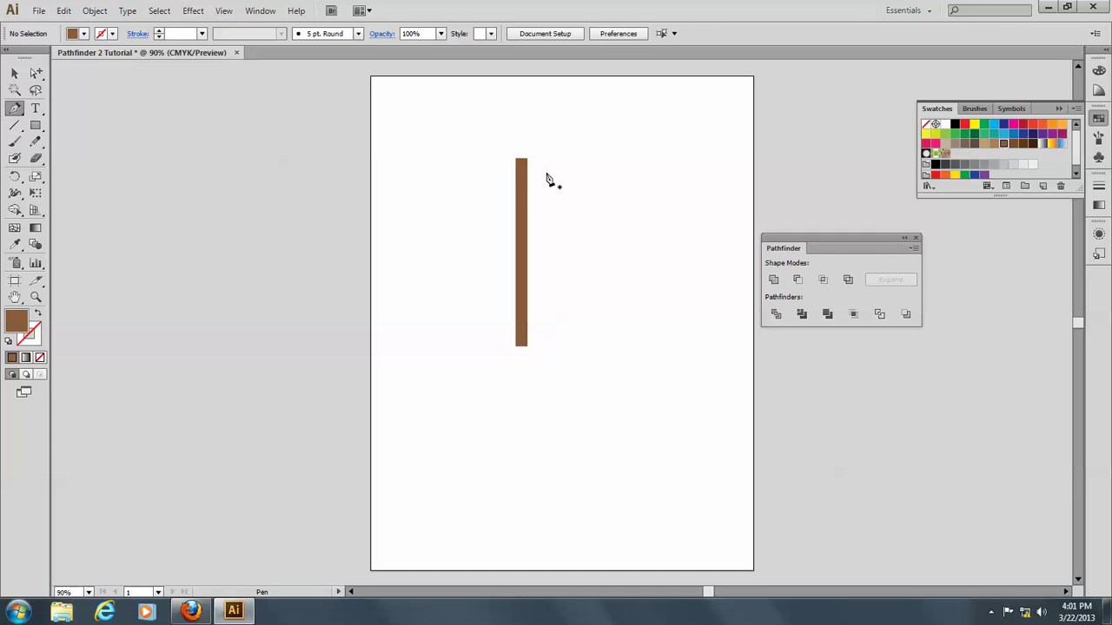
pyautogui.moveTo(549, 173); pyautogui.dragTo(512, 186)
pyautogui.moveTo(476, 232); pyautogui.dragTo(474, 255)
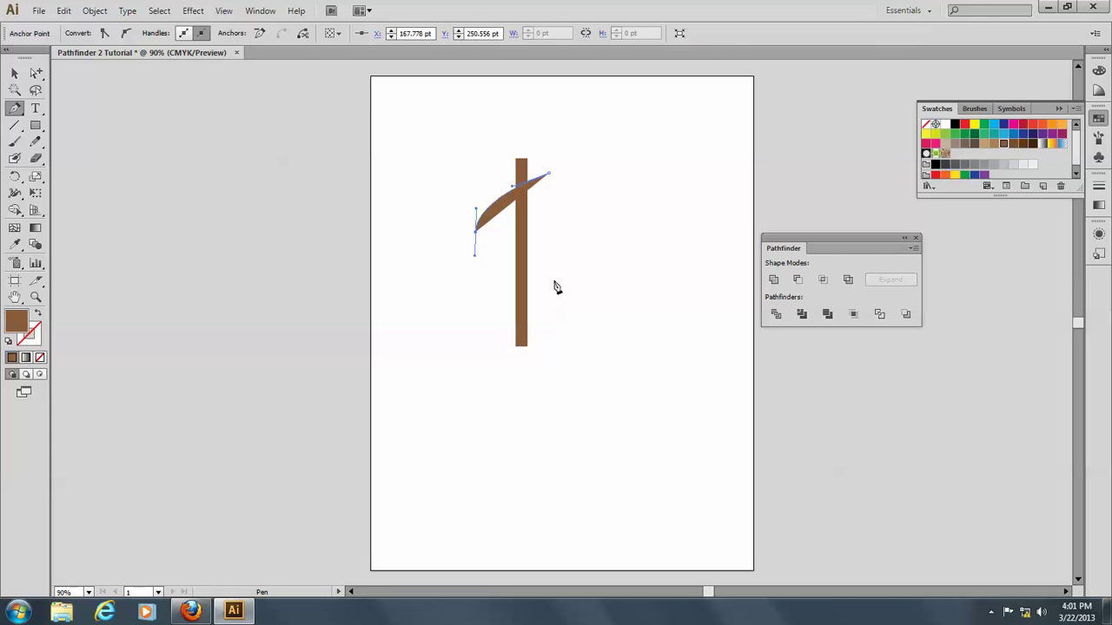
pyautogui.click(40, 358)
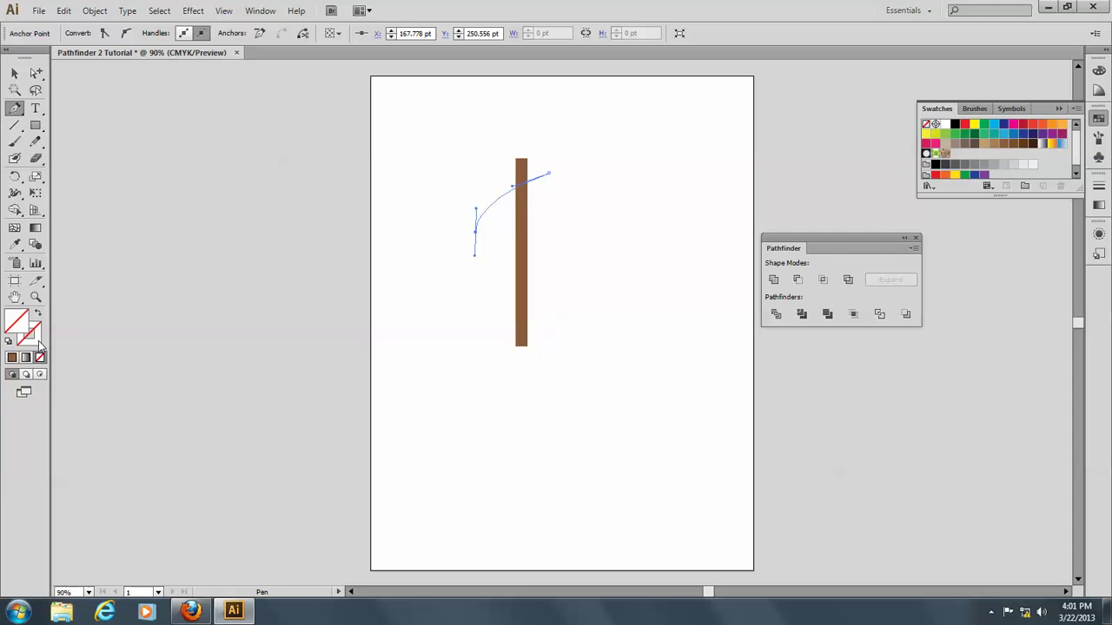
pyautogui.click(1098, 119)
pyautogui.click(984, 125)
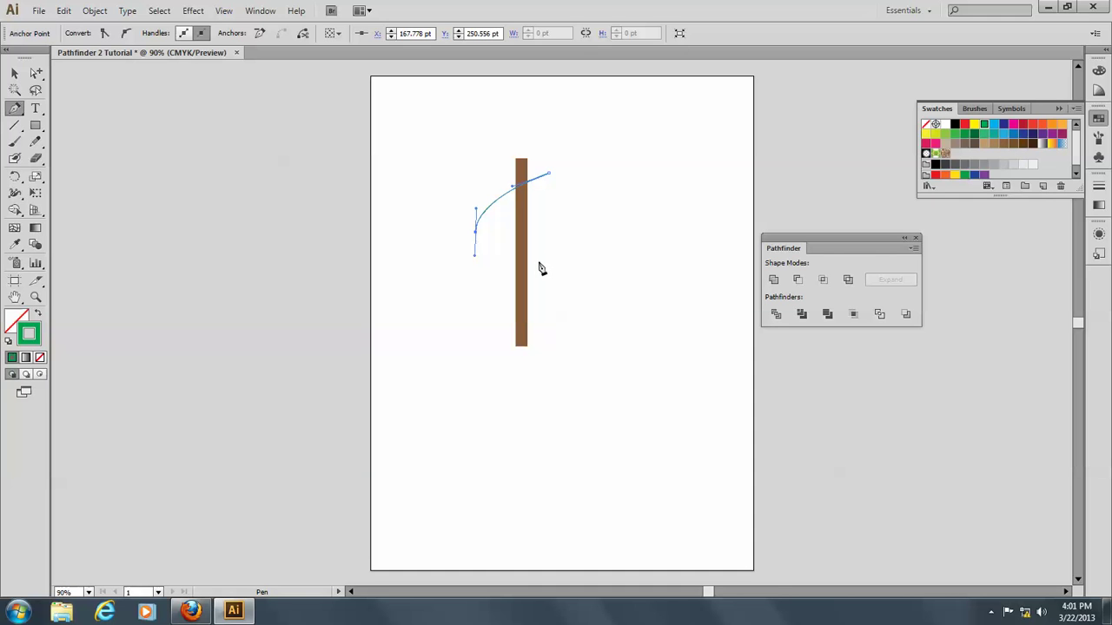
pyautogui.moveTo(545, 254); pyautogui.dragTo(558, 267)
pyautogui.moveTo(482, 323); pyautogui.dragTo(367, 341)
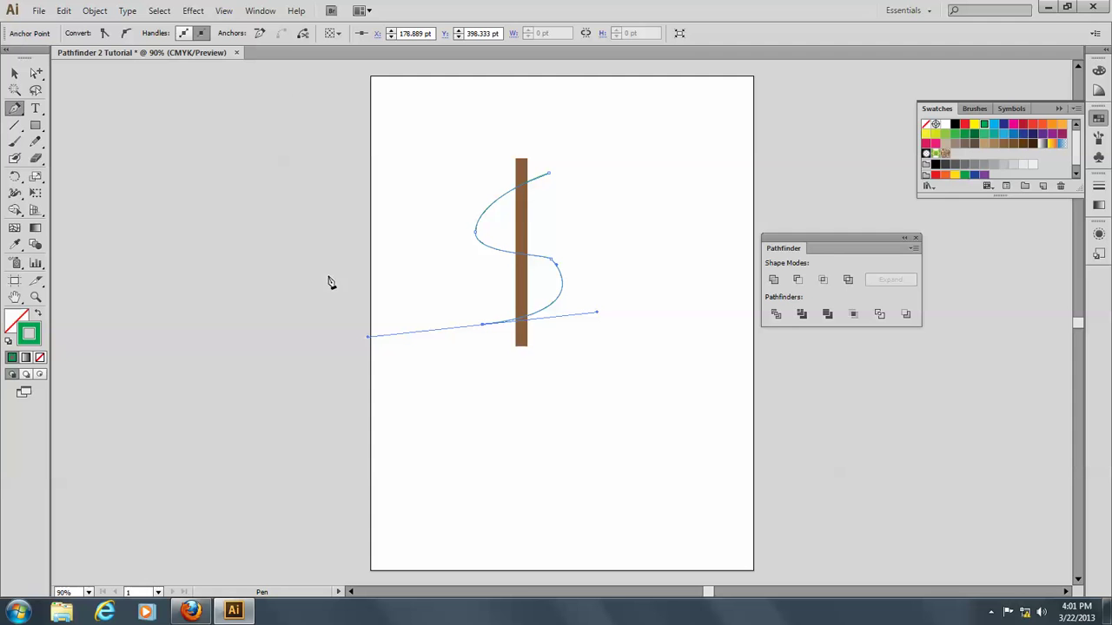
# - Give the green curve a 21 pt stroke weight with Round Cap ends in the Stroke panel
pyautogui.click(223, 10)
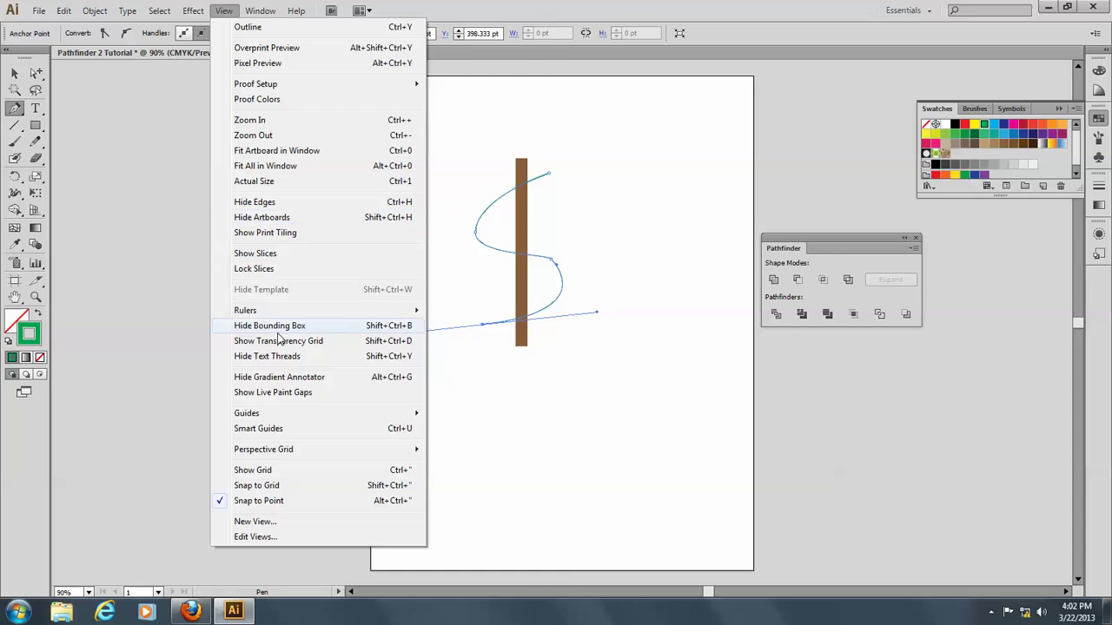
pyautogui.moveTo(258, 7)
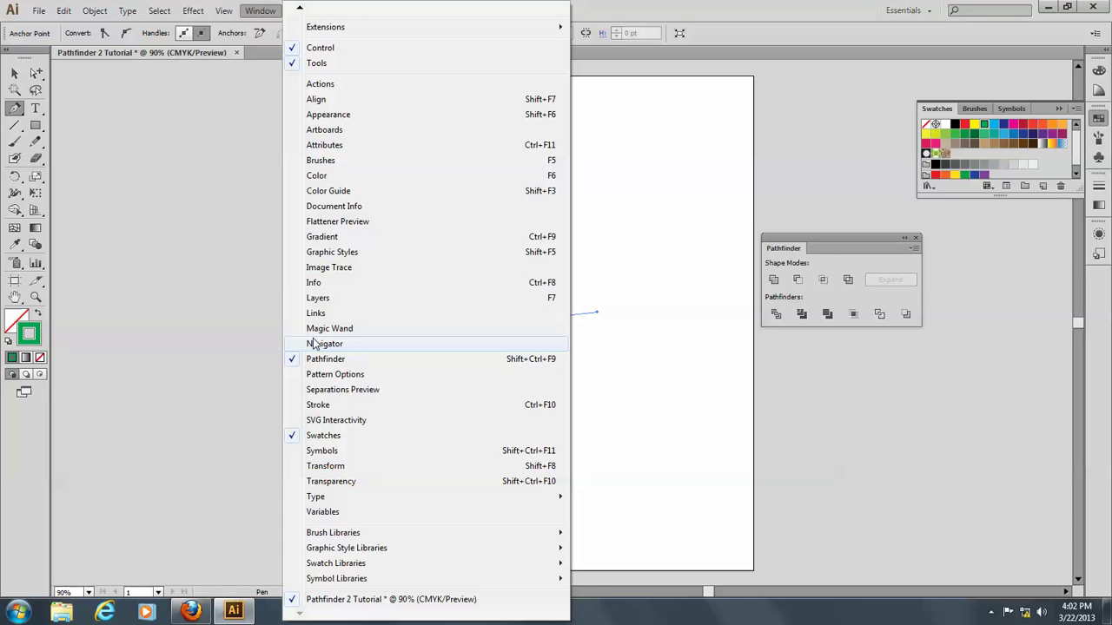
pyautogui.click(318, 404)
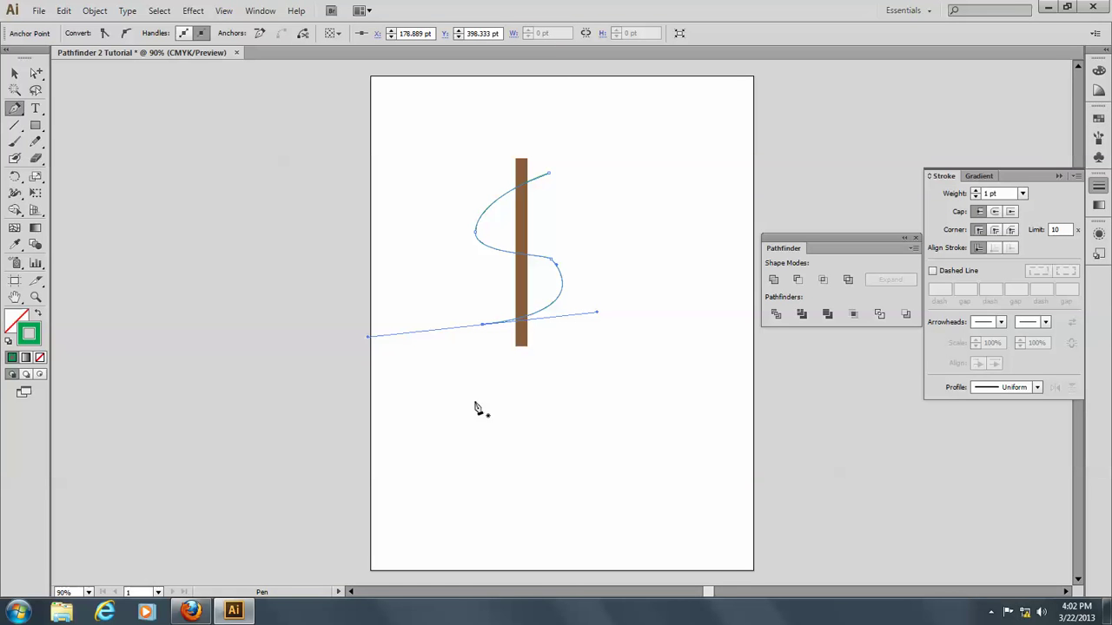
pyautogui.click(975, 191)
pyautogui.click(975, 191)
pyautogui.click(975, 191)
pyautogui.click(976, 192)
pyautogui.click(976, 191)
pyautogui.click(975, 191)
pyautogui.click(975, 191)
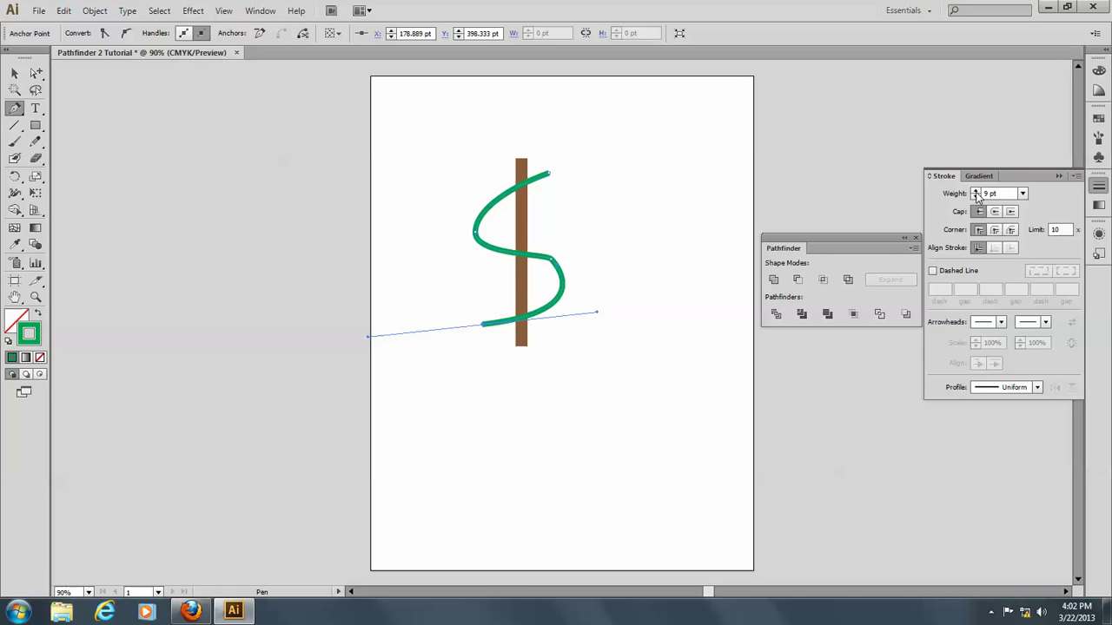
pyautogui.click(975, 191)
pyautogui.click(975, 191)
pyautogui.click(975, 191)
pyautogui.click(975, 191)
pyautogui.click(976, 191)
pyautogui.click(975, 191)
pyautogui.click(975, 191)
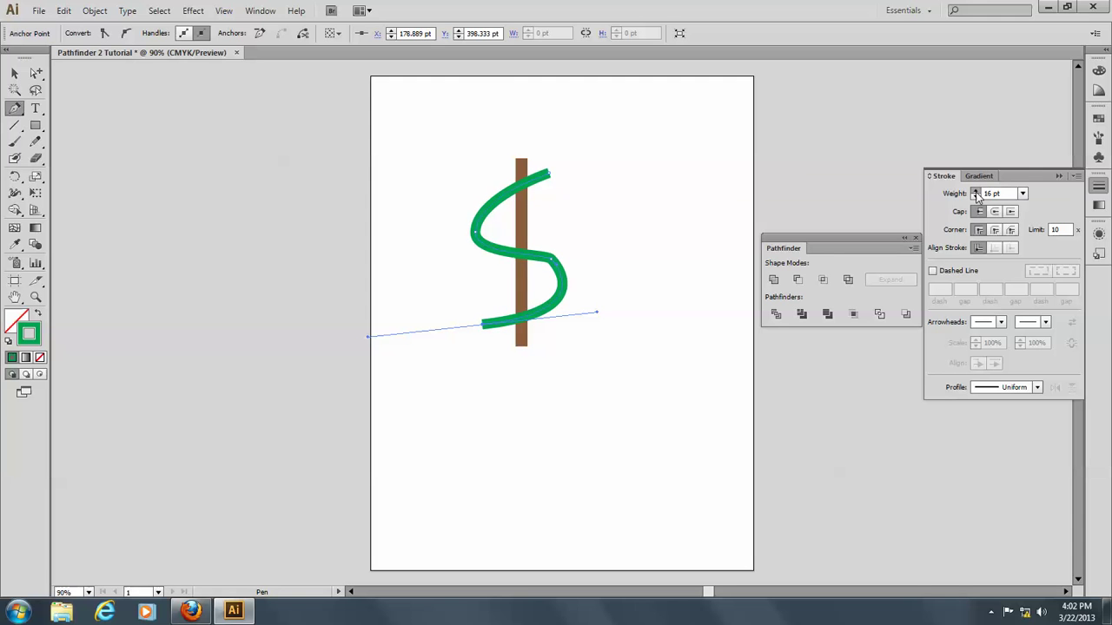
pyautogui.click(976, 191)
pyautogui.click(976, 191)
pyautogui.click(975, 191)
pyautogui.click(976, 191)
pyautogui.click(975, 191)
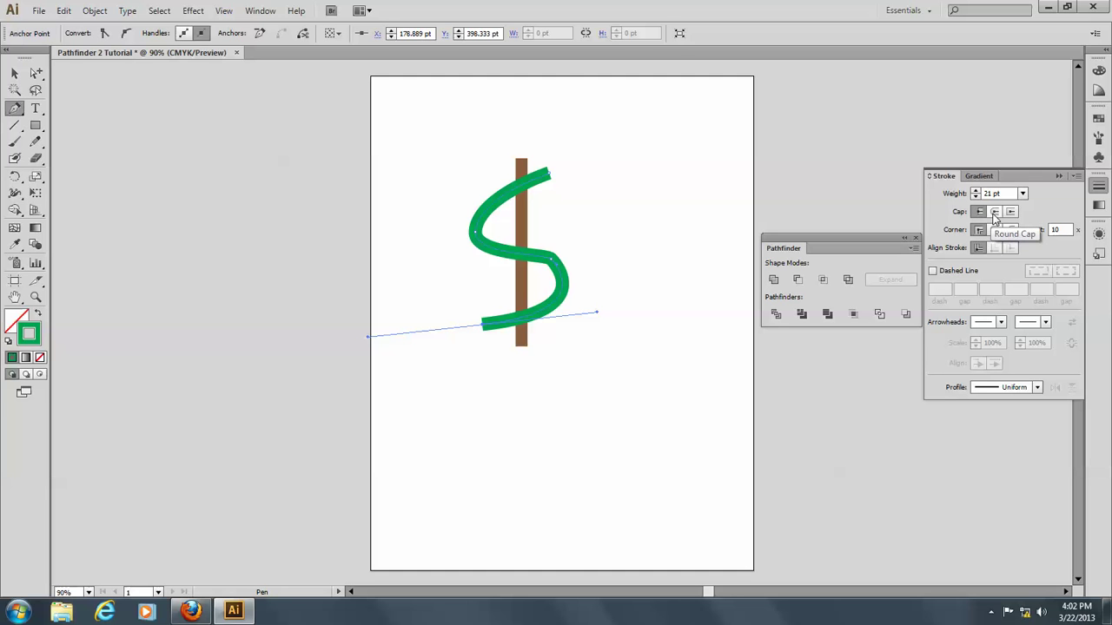
pyautogui.click(996, 213)
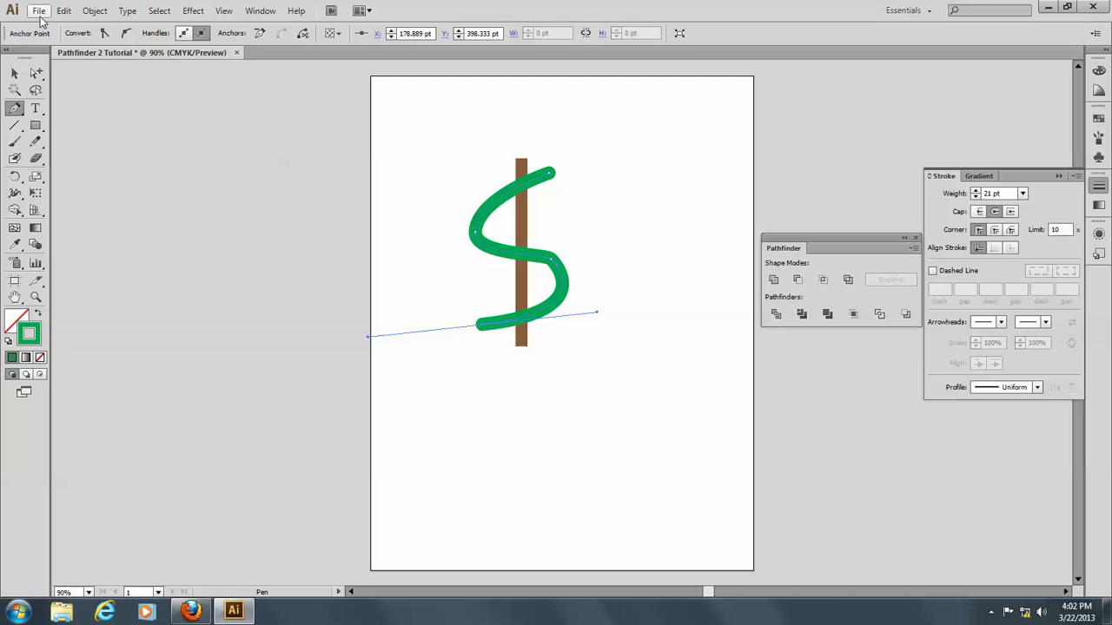
# - Apply Object > Path > Outline Stroke to make the 21 pt green curve a filled shape
pyautogui.click(92, 11)
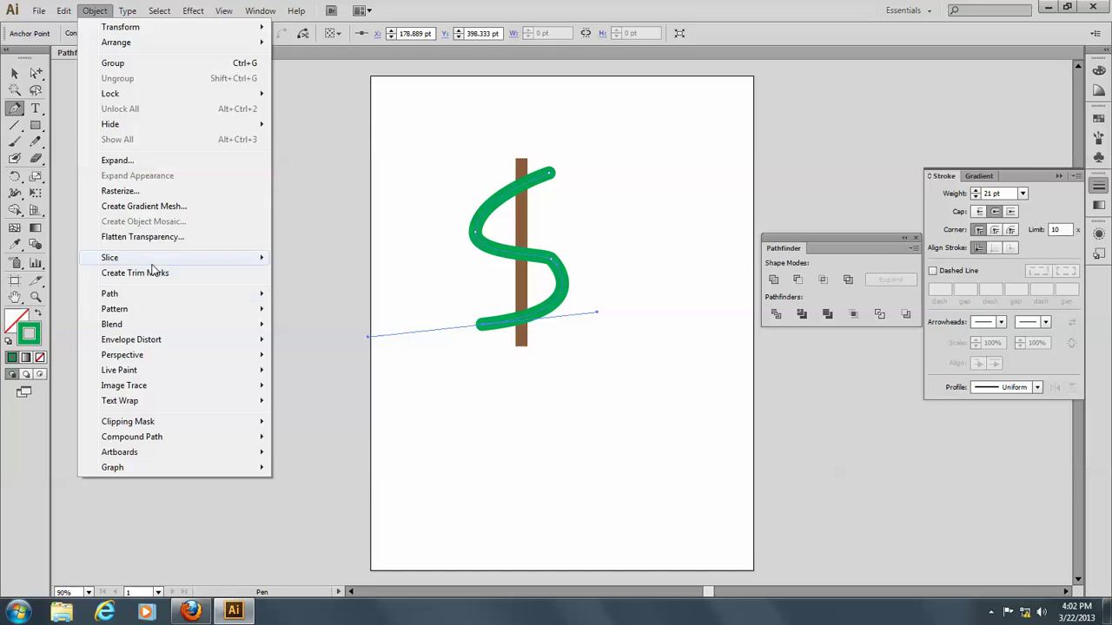
pyautogui.moveTo(223, 295)
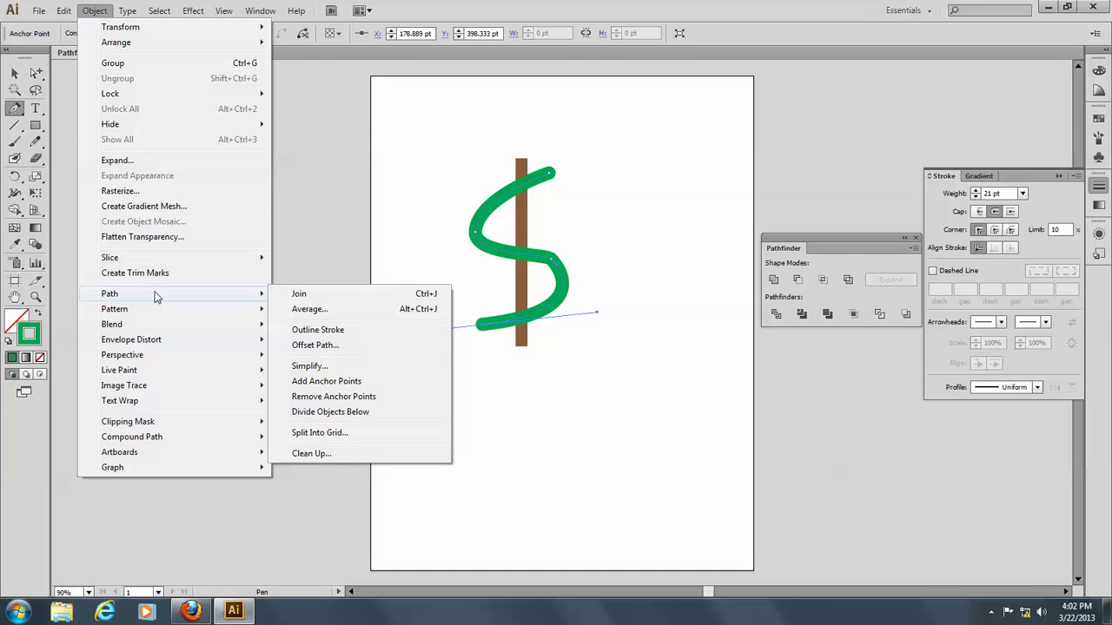
pyautogui.click(318, 330)
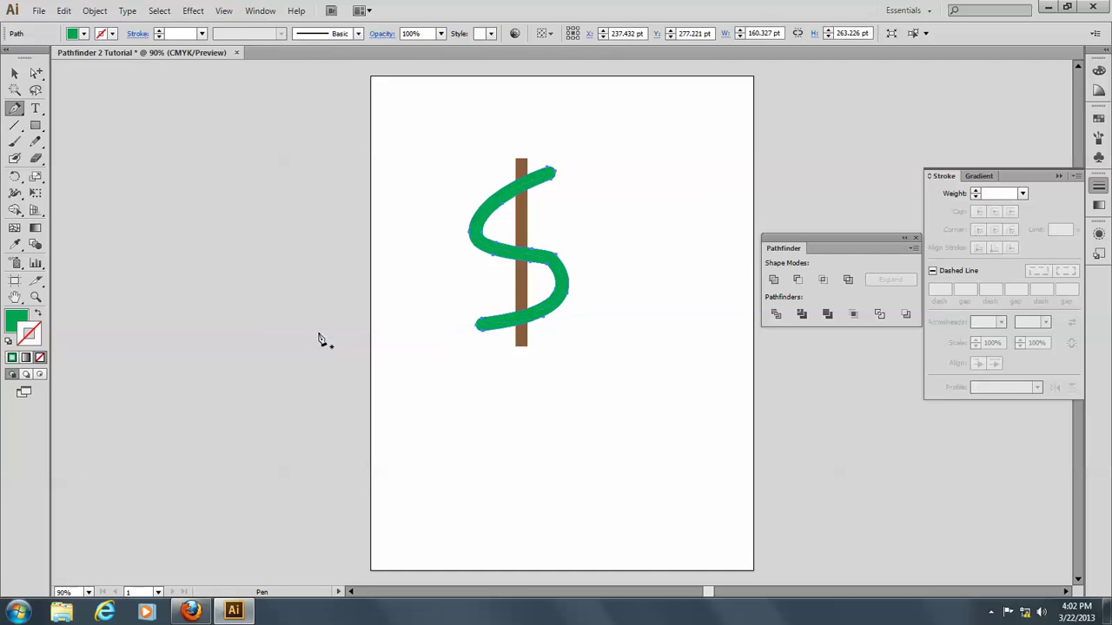
# - Select the snake and pole together, apply Pathfinder Divide, and zoom in on the result
pyautogui.click(14, 73)
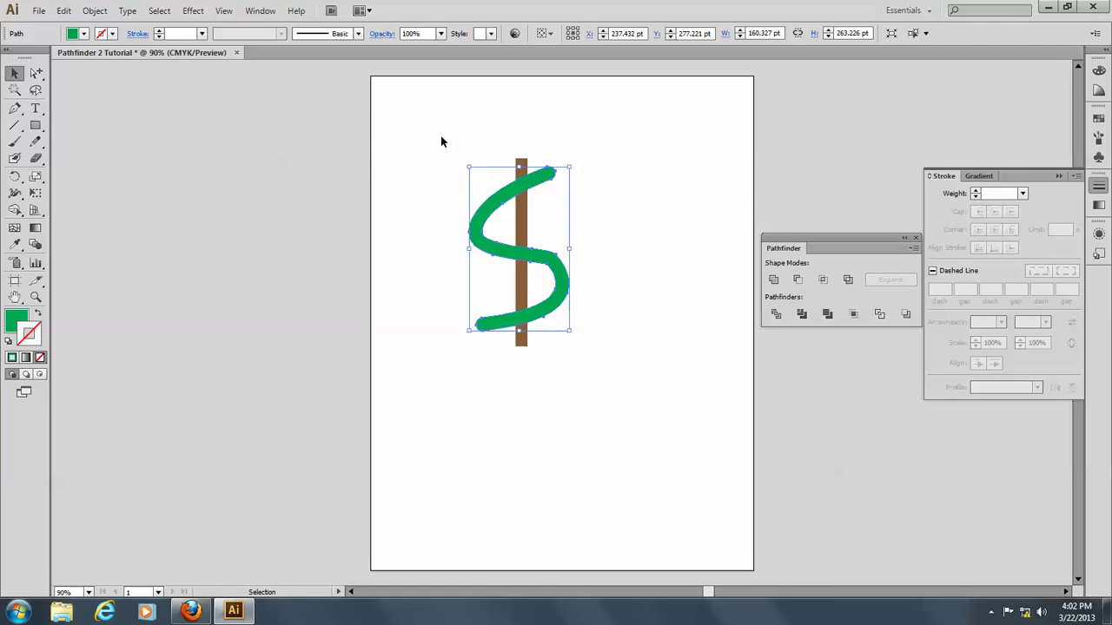
pyautogui.moveTo(441, 137); pyautogui.dragTo(621, 376)
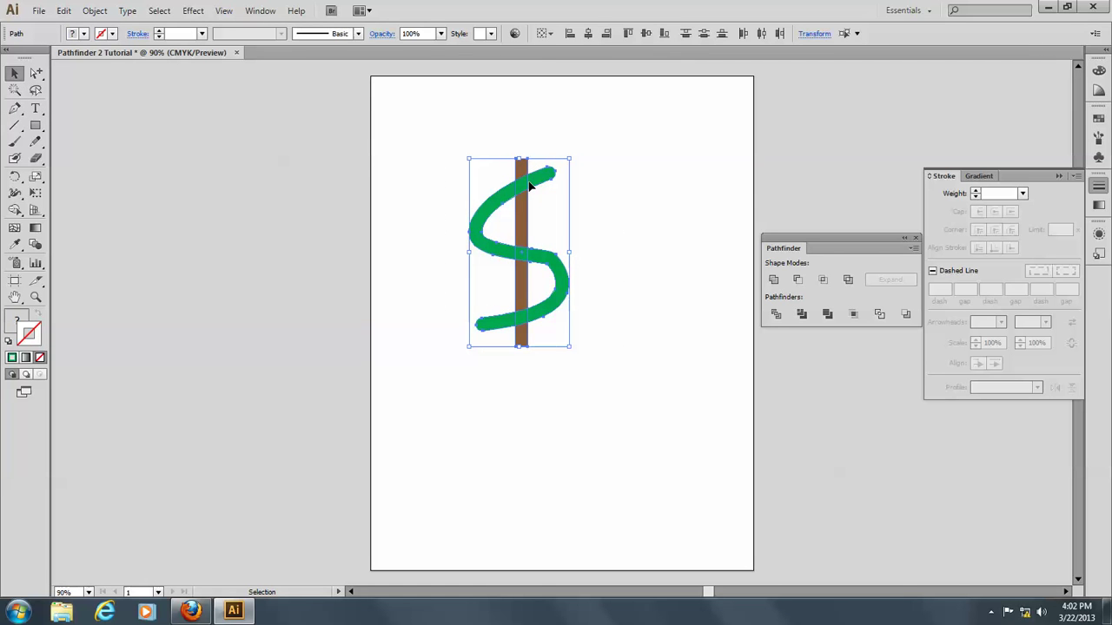
pyautogui.click(776, 314)
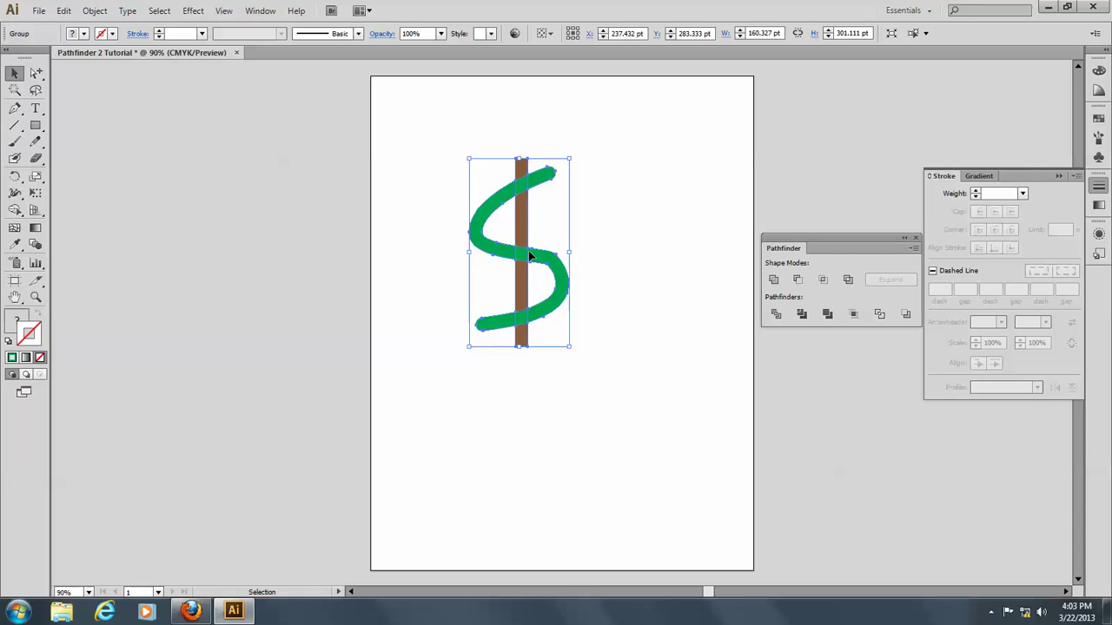
pyautogui.click(37, 298)
pyautogui.moveTo(410, 144); pyautogui.dragTo(625, 379)
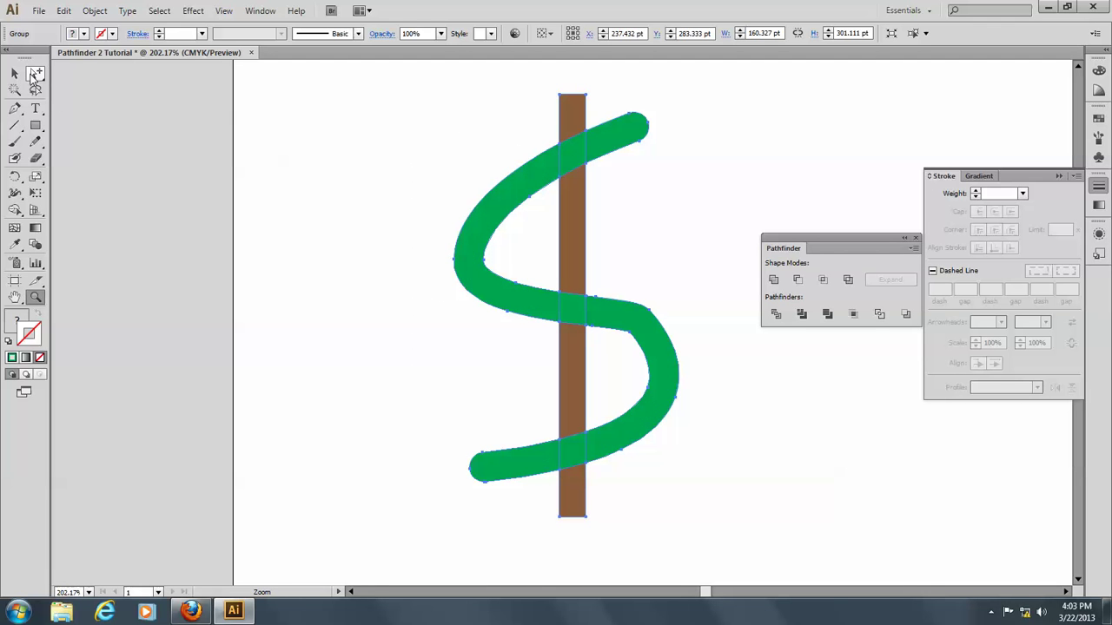
# - Recolour the snake's top crossing piece brown by sampling the pole with the Eyedropper
pyautogui.click(36, 73)
pyautogui.click(243, 114)
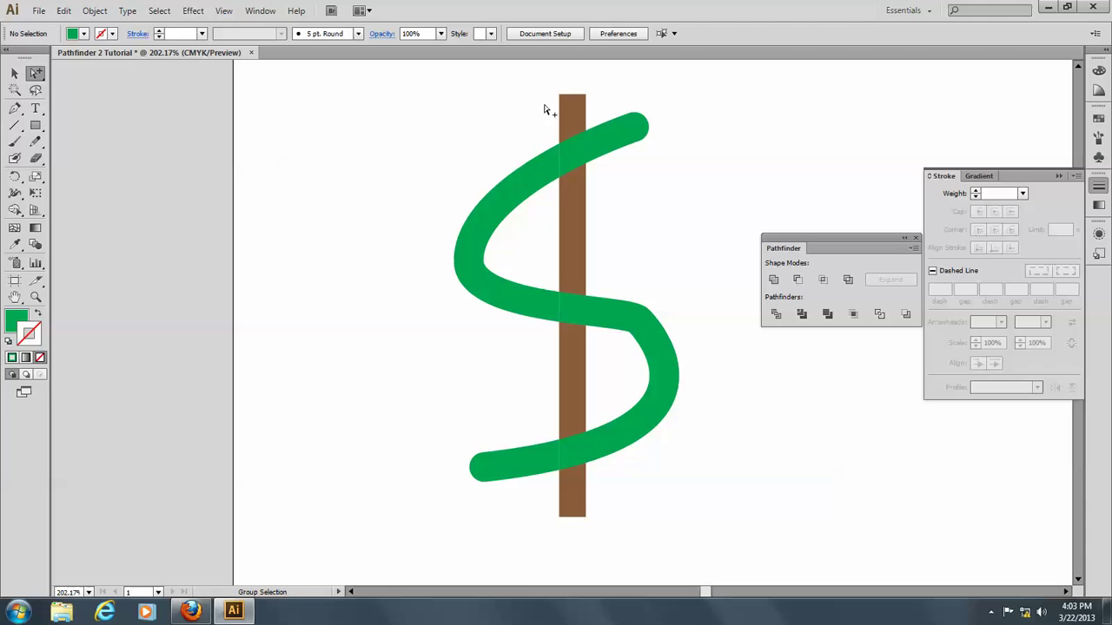
pyautogui.click(571, 161)
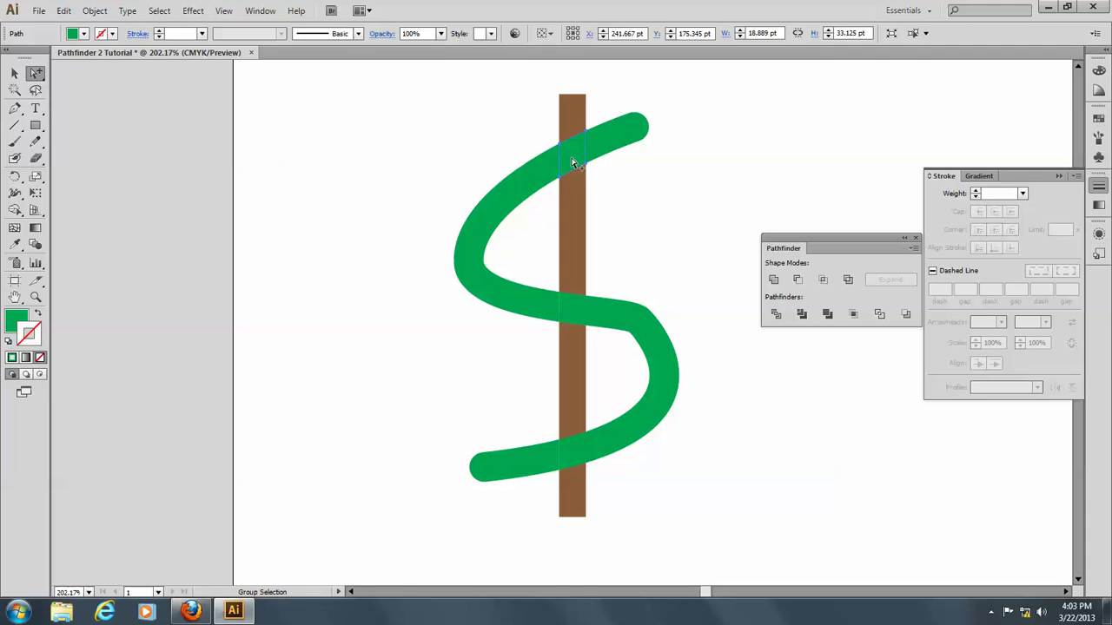
pyautogui.click(15, 246)
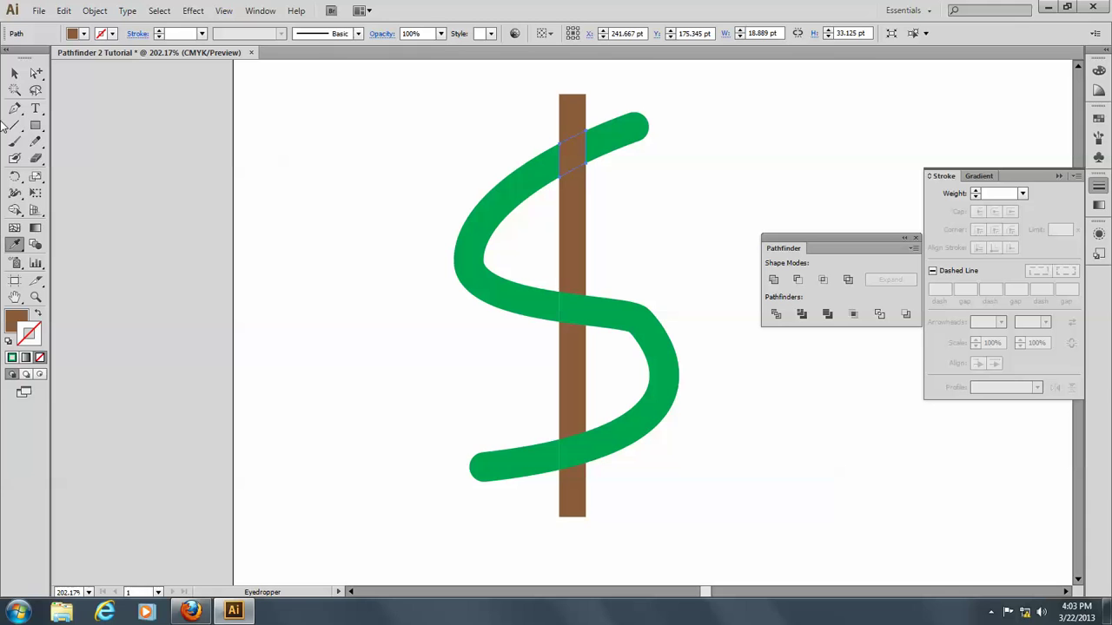
pyautogui.click(15, 73)
pyautogui.click(342, 145)
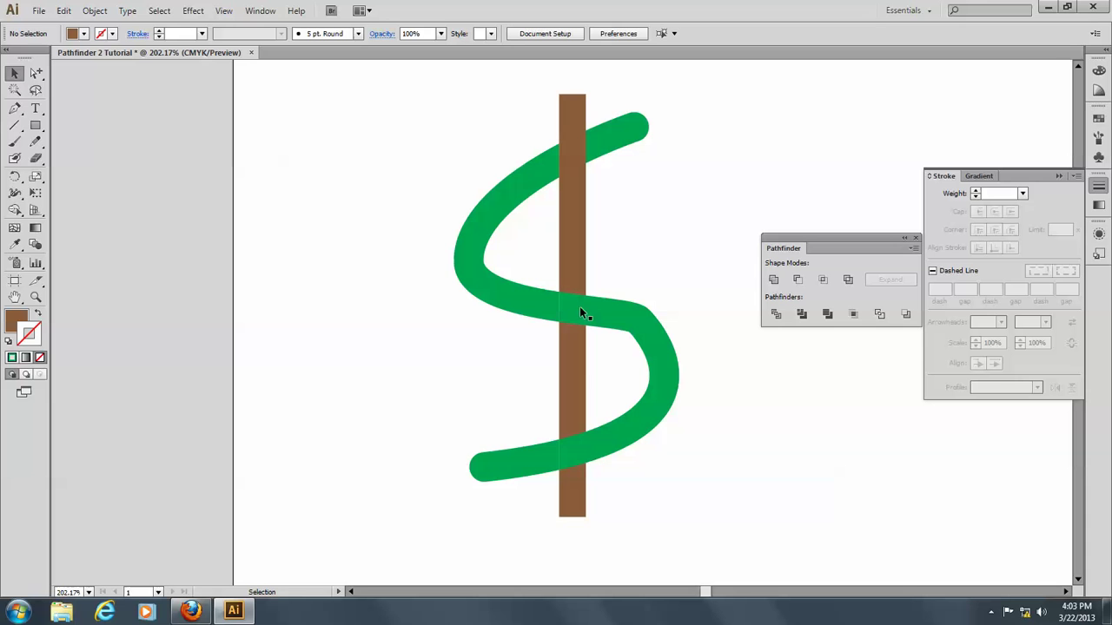
# - Recolour the bottom crossing piece brown the same way, then fit the artboard in the window
pyautogui.click(573, 454)
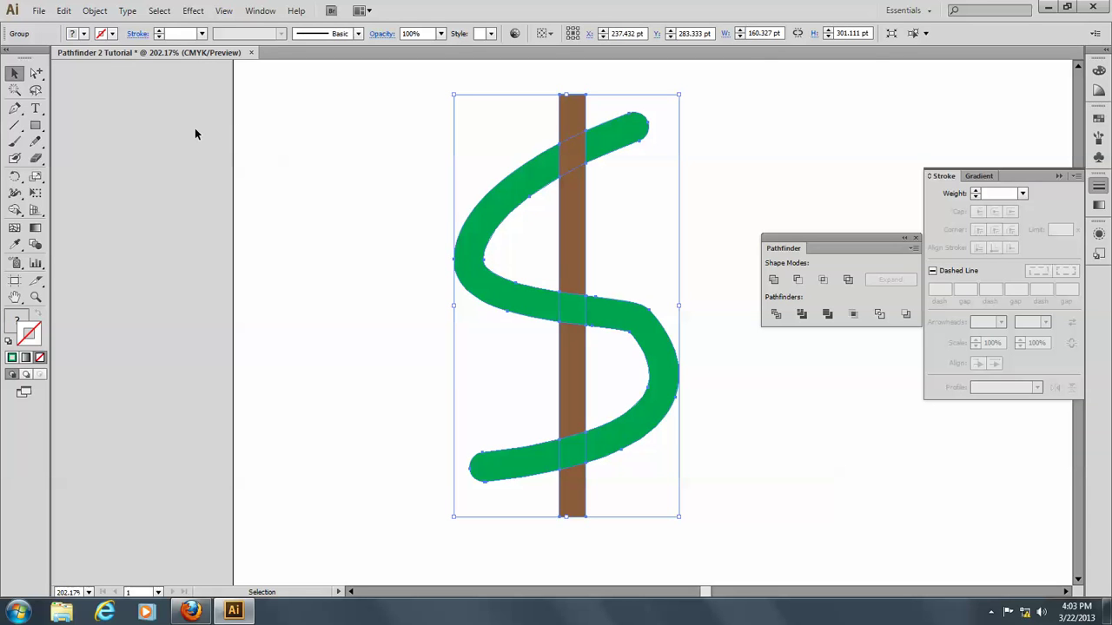
pyautogui.click(315, 164)
pyautogui.click(35, 73)
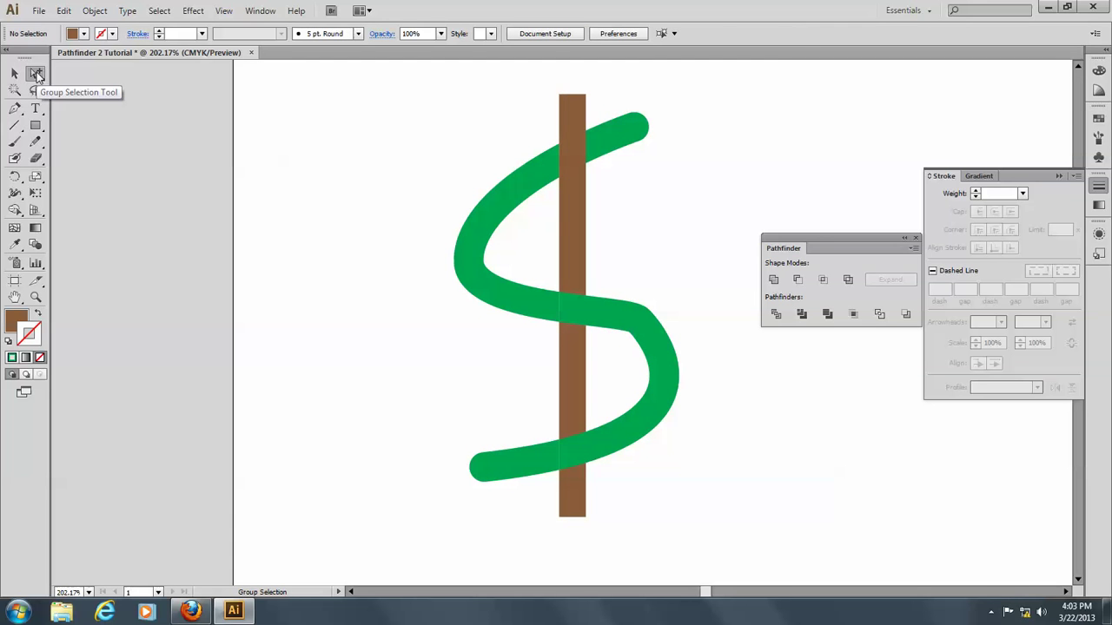
pyautogui.click(577, 455)
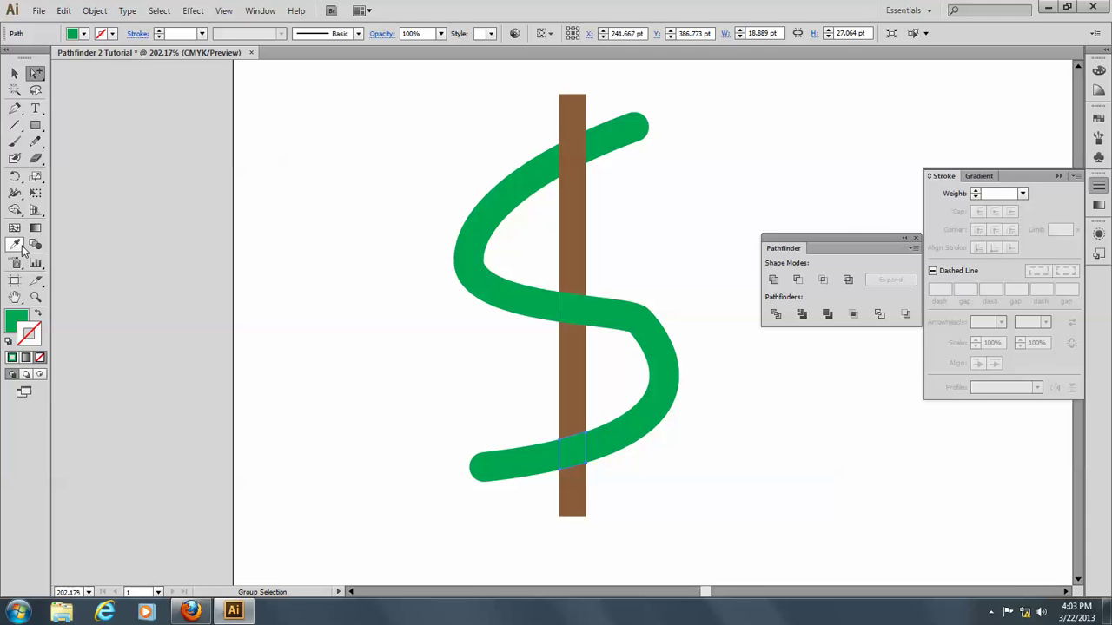
pyautogui.click(15, 246)
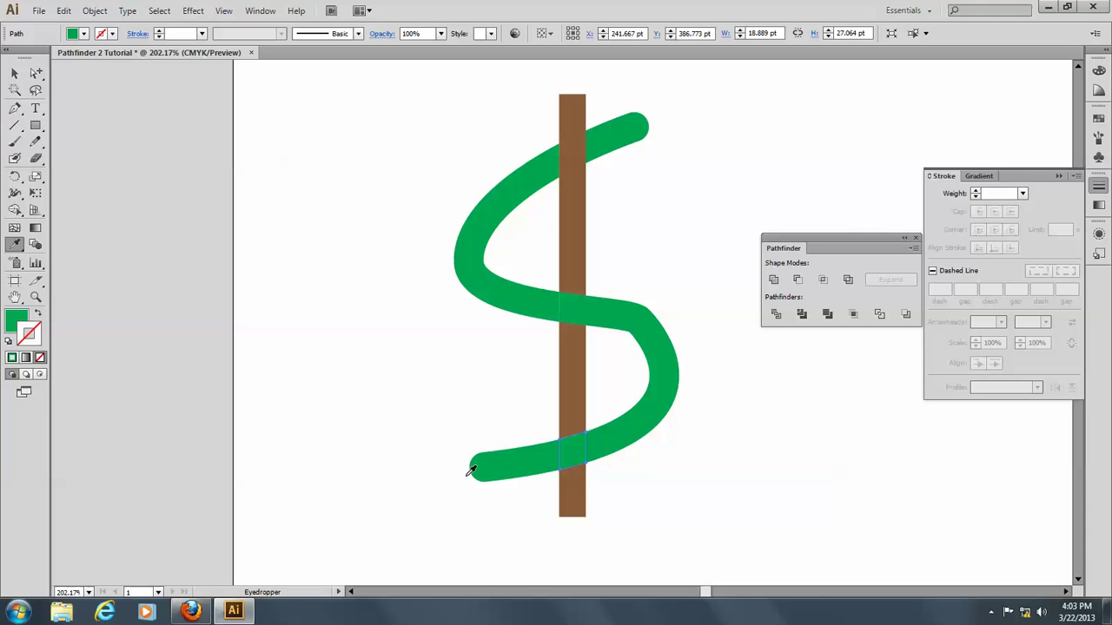
pyautogui.click(573, 408)
pyautogui.press('ctrl')
pyautogui.hotkey('ctrl', '0')
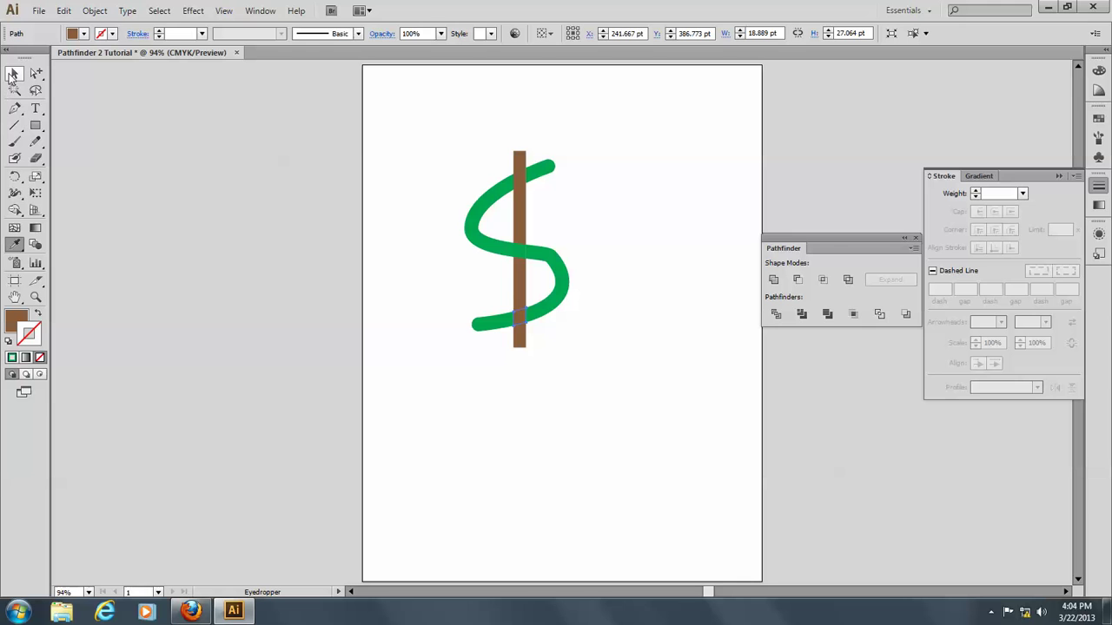
pyautogui.click(36, 126)
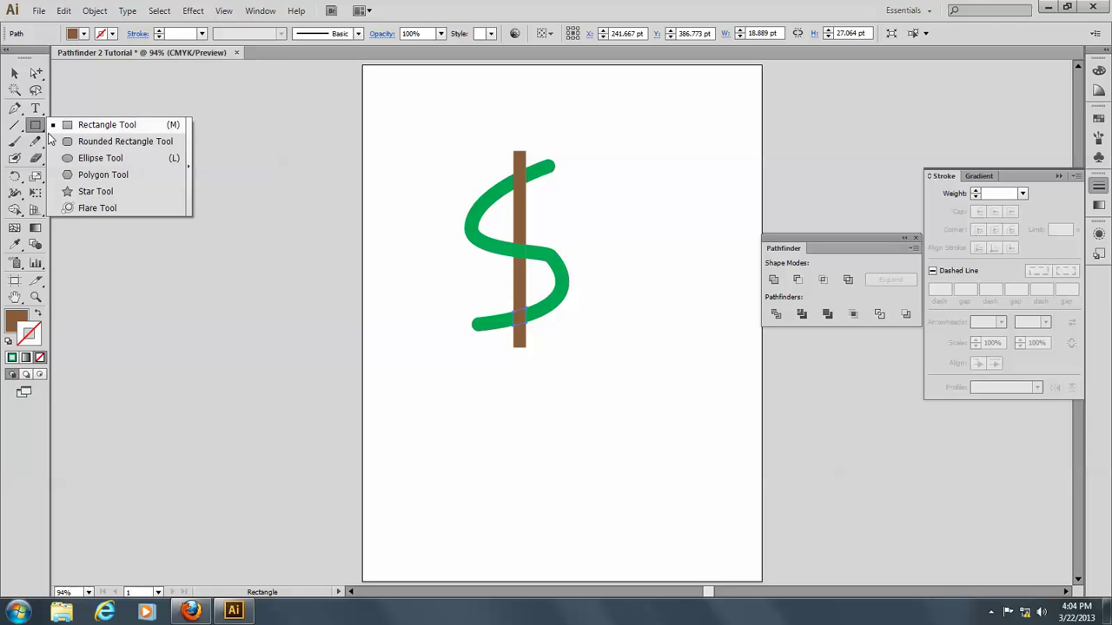
# - Draw a circle below the snake and remove its fill, leaving the outline active
pyautogui.click(96, 158)
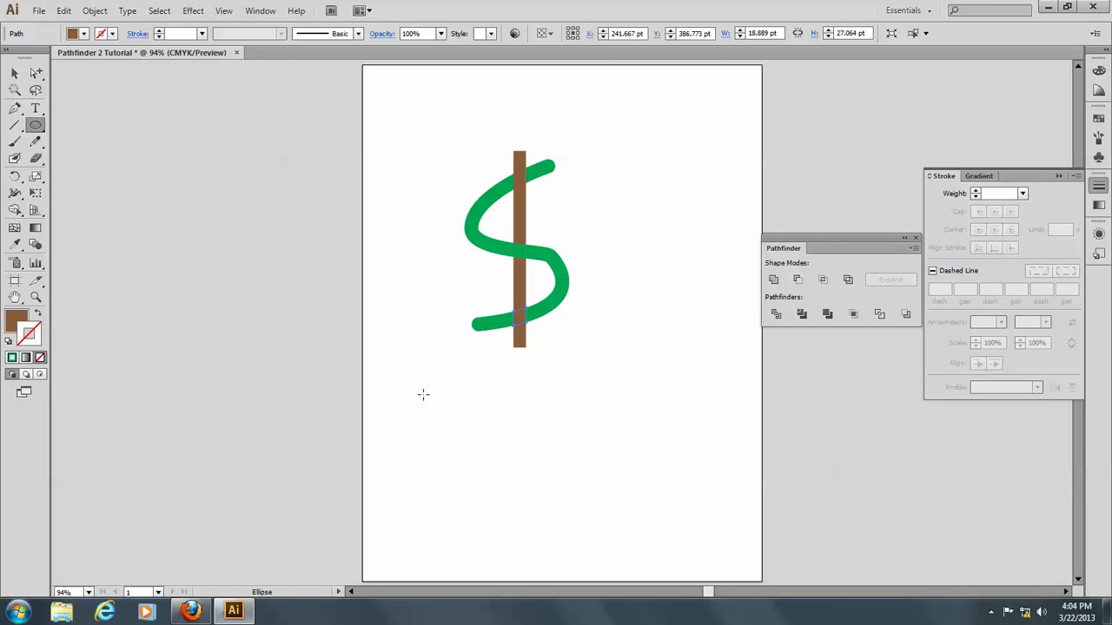
pyautogui.moveTo(423, 395); pyautogui.dragTo(476, 442)
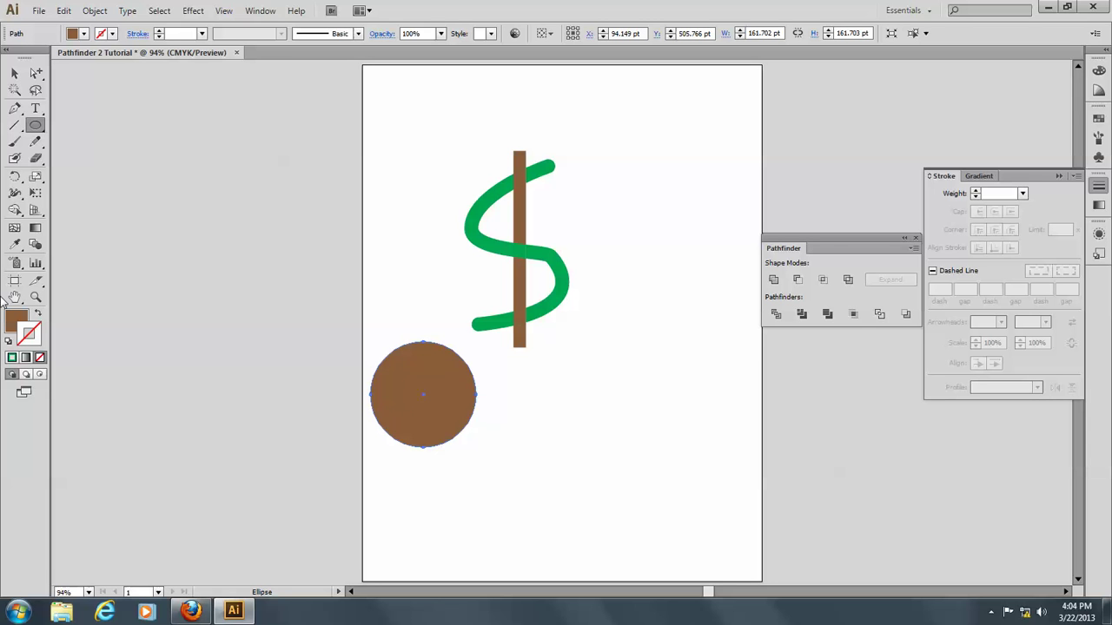
pyautogui.click(40, 360)
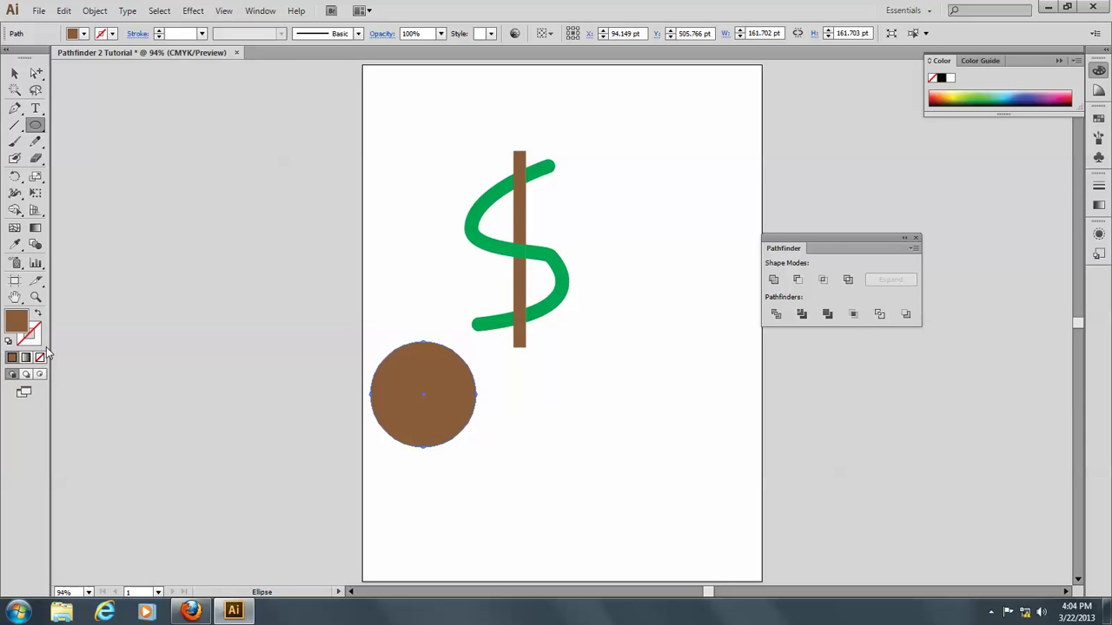
pyautogui.click(40, 360)
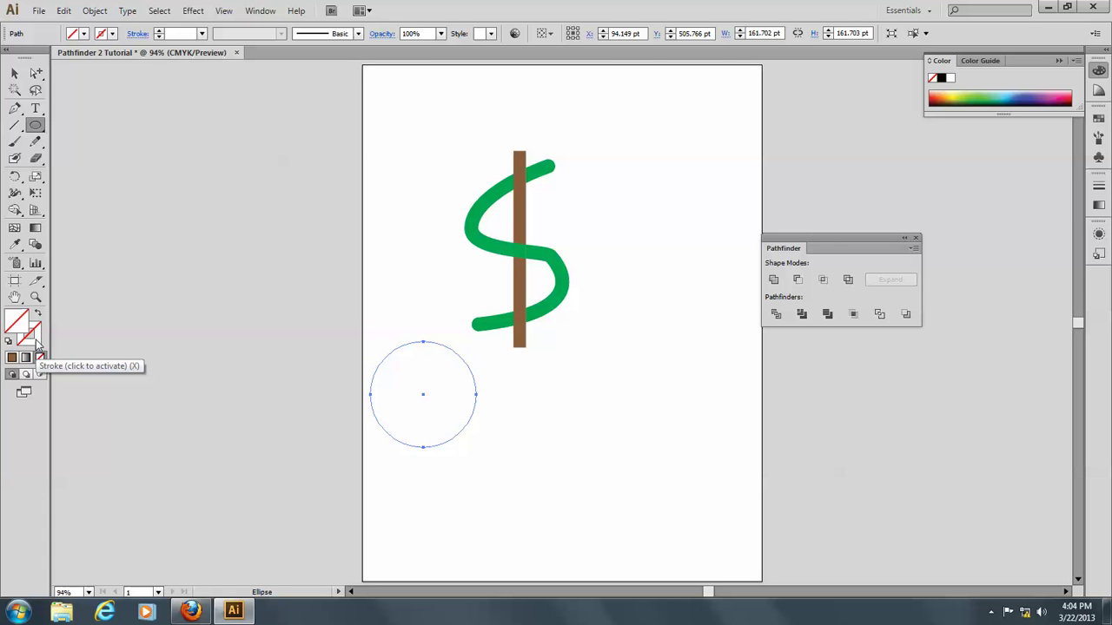
pyautogui.click(36, 342)
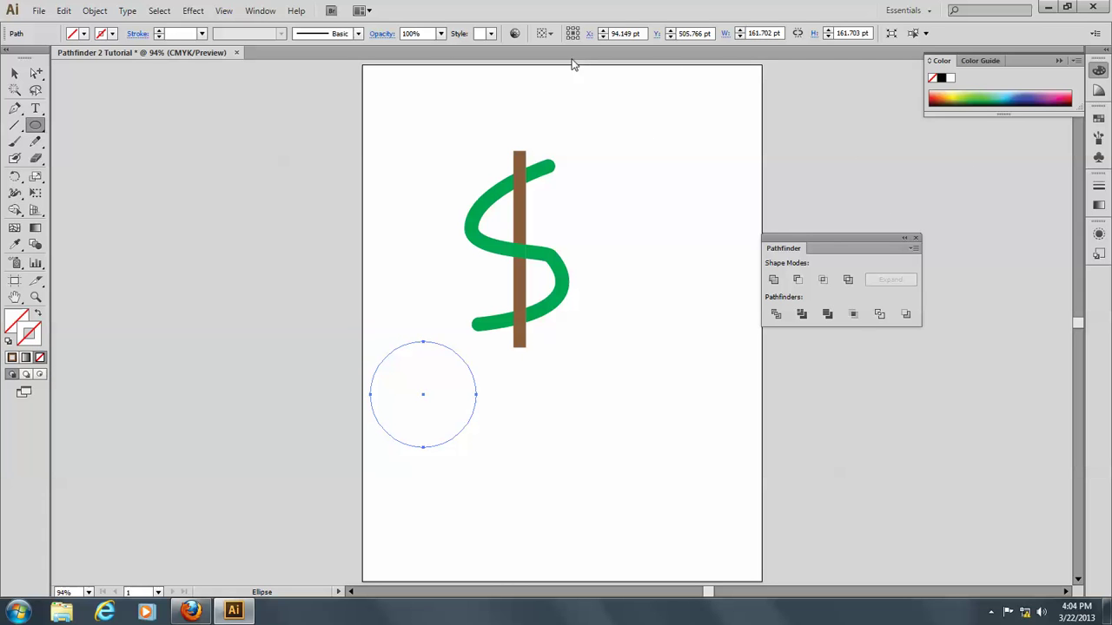
# - Thicken the circle's green outline to 17 pt in the Stroke panel
pyautogui.click(260, 10)
pyautogui.click(339, 398)
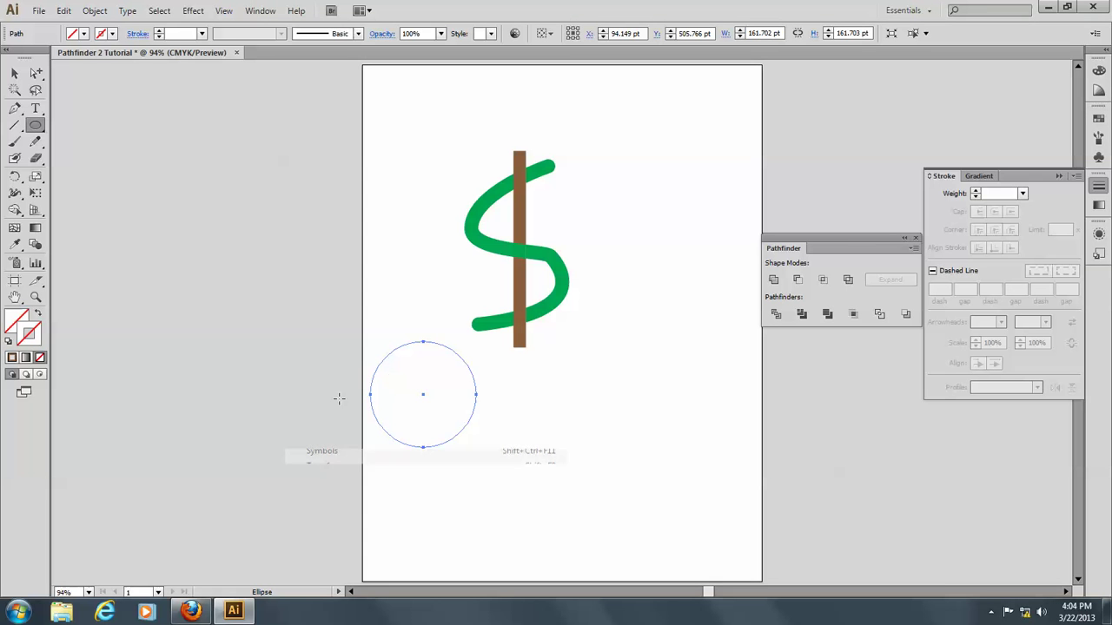
pyautogui.click(975, 191)
pyautogui.click(976, 191)
pyautogui.click(975, 191)
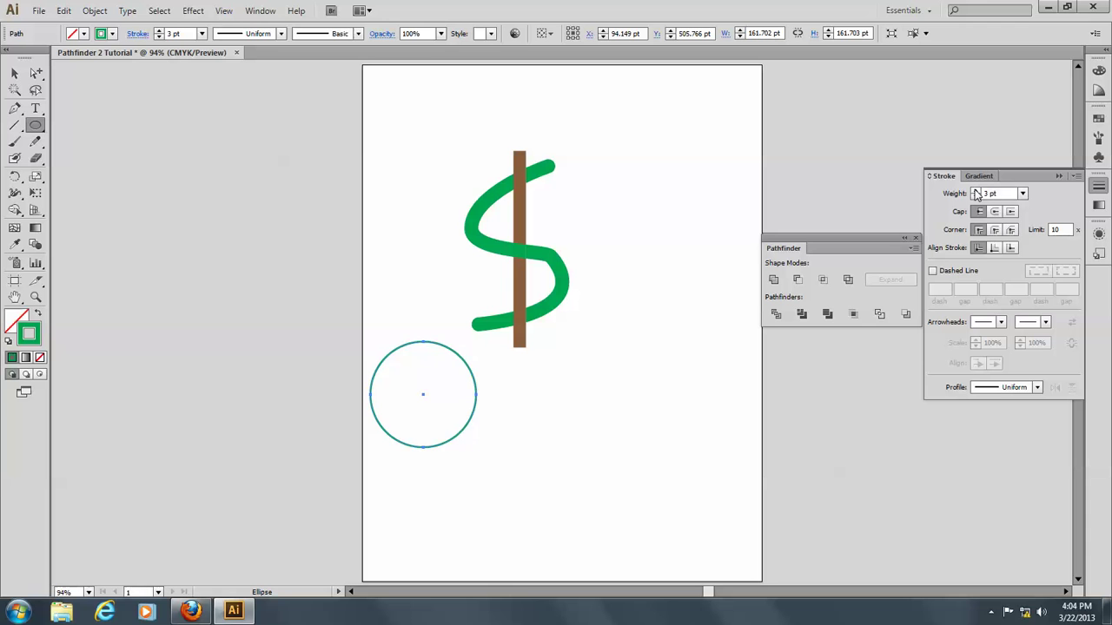
pyautogui.click(975, 191)
pyautogui.click(975, 191)
pyautogui.click(976, 191)
pyautogui.click(976, 191)
pyautogui.click(975, 191)
pyautogui.click(975, 191)
pyautogui.click(975, 191)
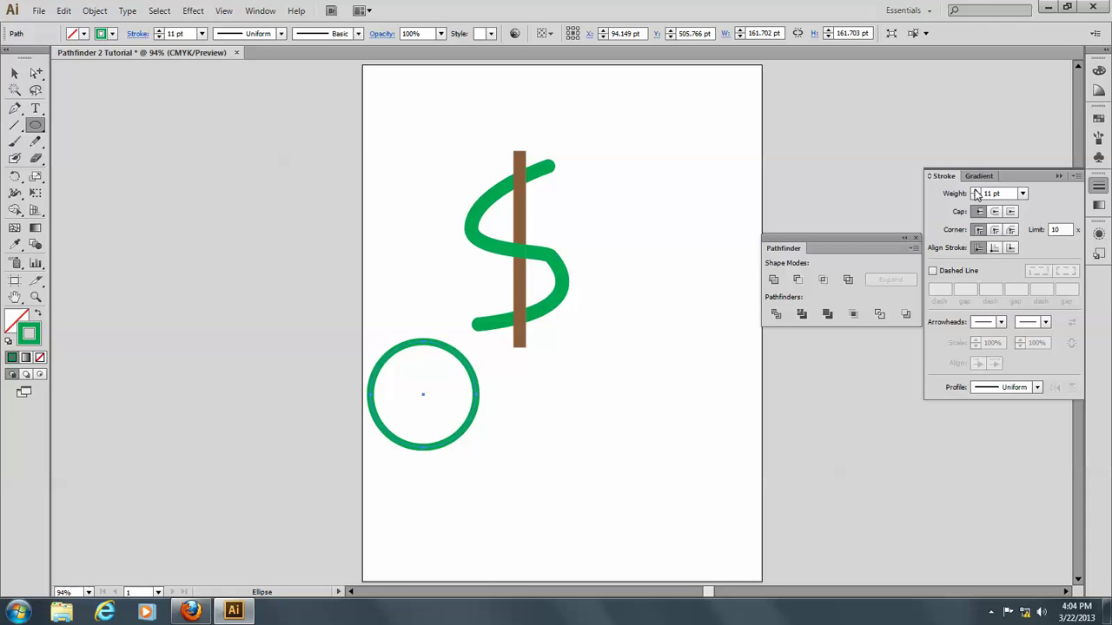
pyautogui.click(975, 192)
pyautogui.click(976, 191)
pyautogui.click(975, 191)
pyautogui.click(975, 191)
pyautogui.click(975, 191)
pyautogui.click(976, 191)
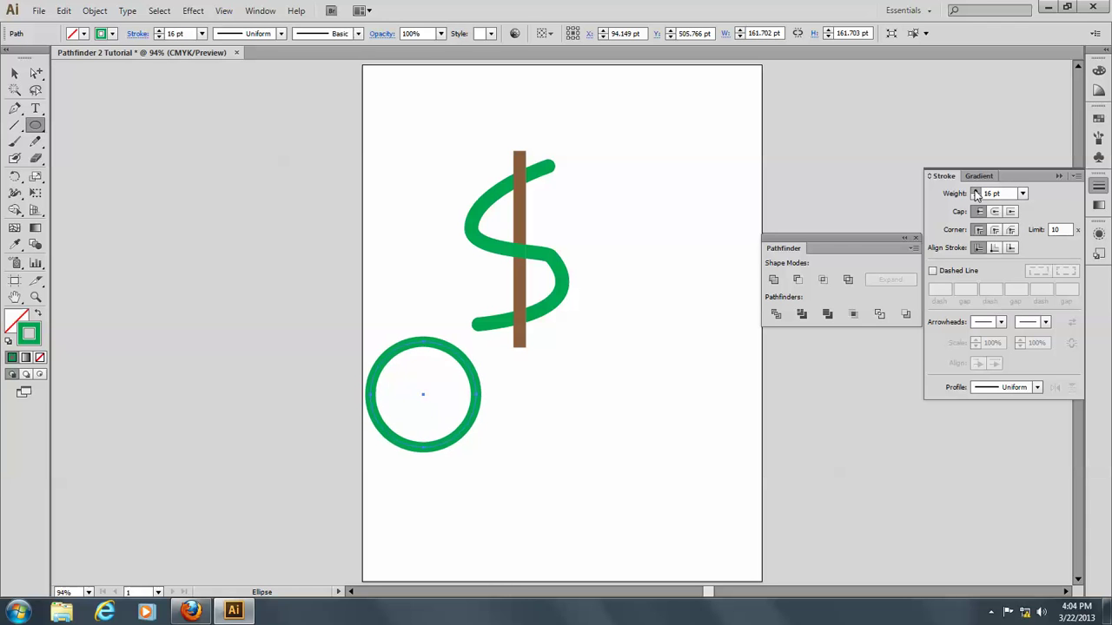
pyautogui.click(975, 191)
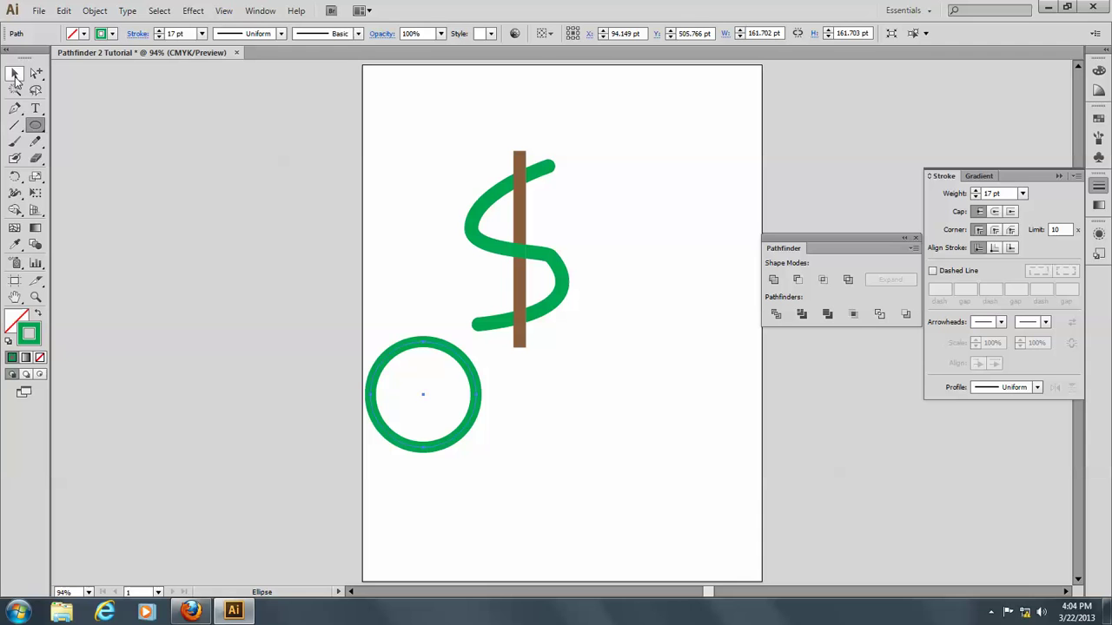
# - Move the ring into place, outline its stroke, and Alt-drag an overlapping copy to the right
pyautogui.click(14, 73)
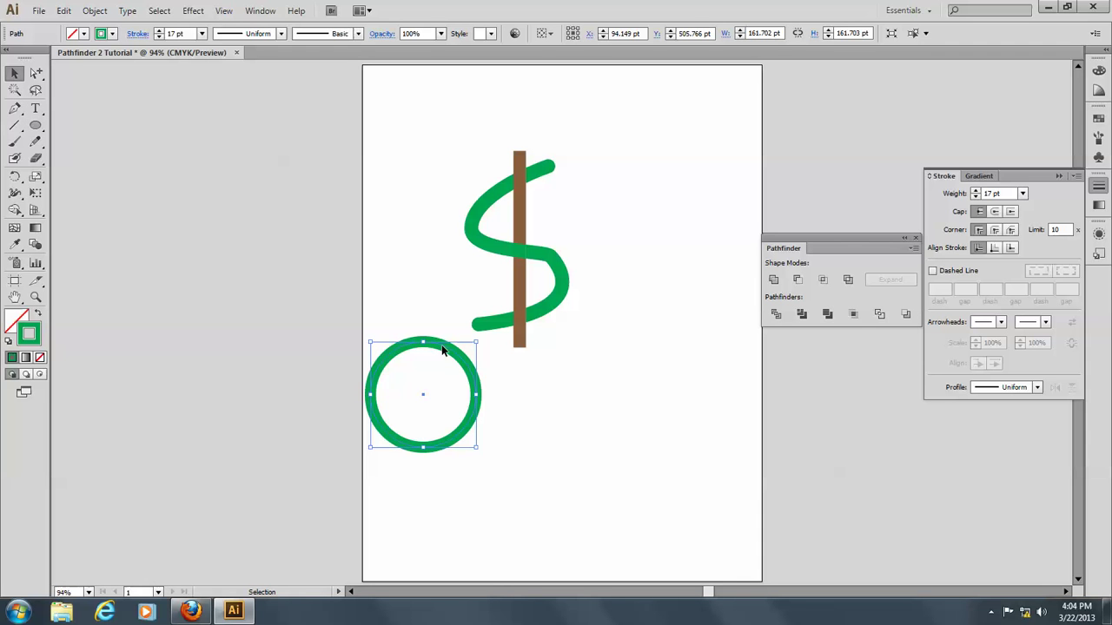
pyautogui.moveTo(441, 352); pyautogui.dragTo(486, 376)
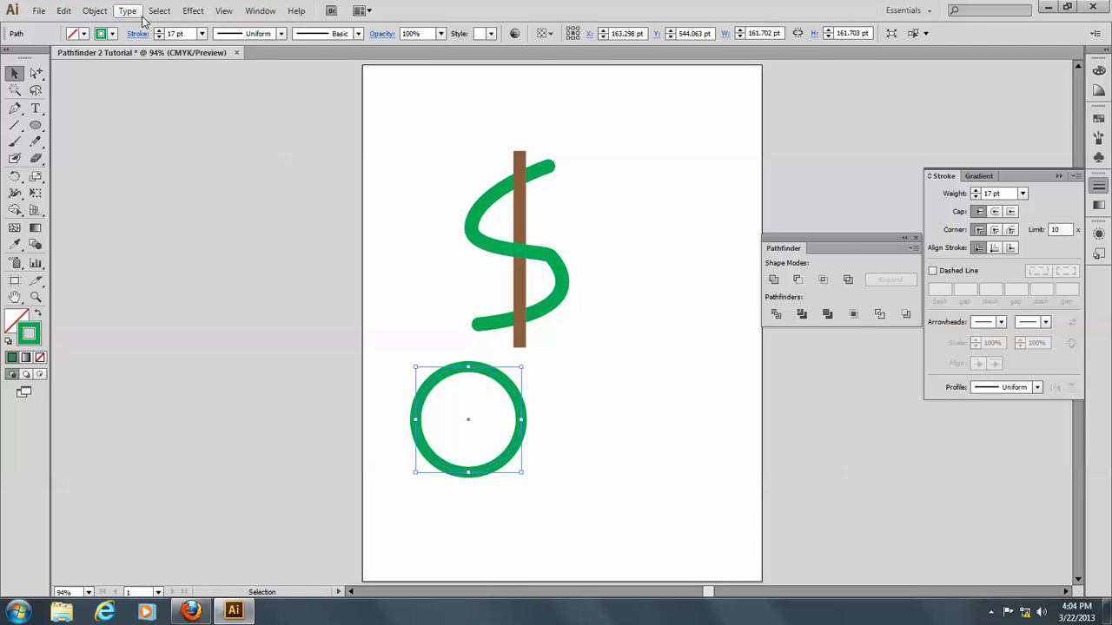
pyautogui.click(92, 11)
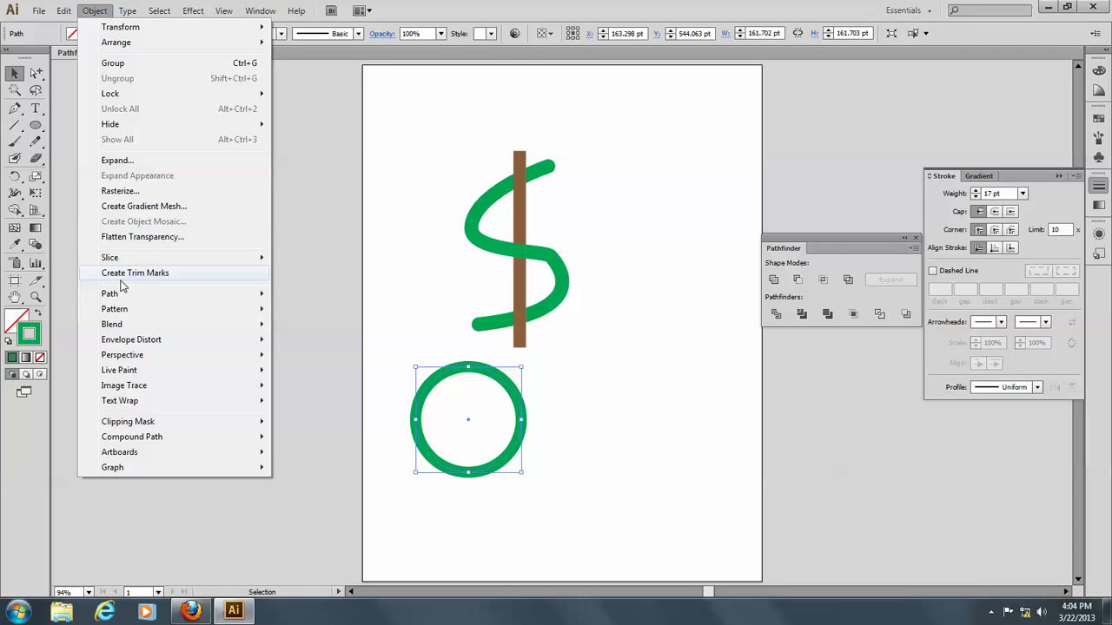
pyautogui.moveTo(123, 299)
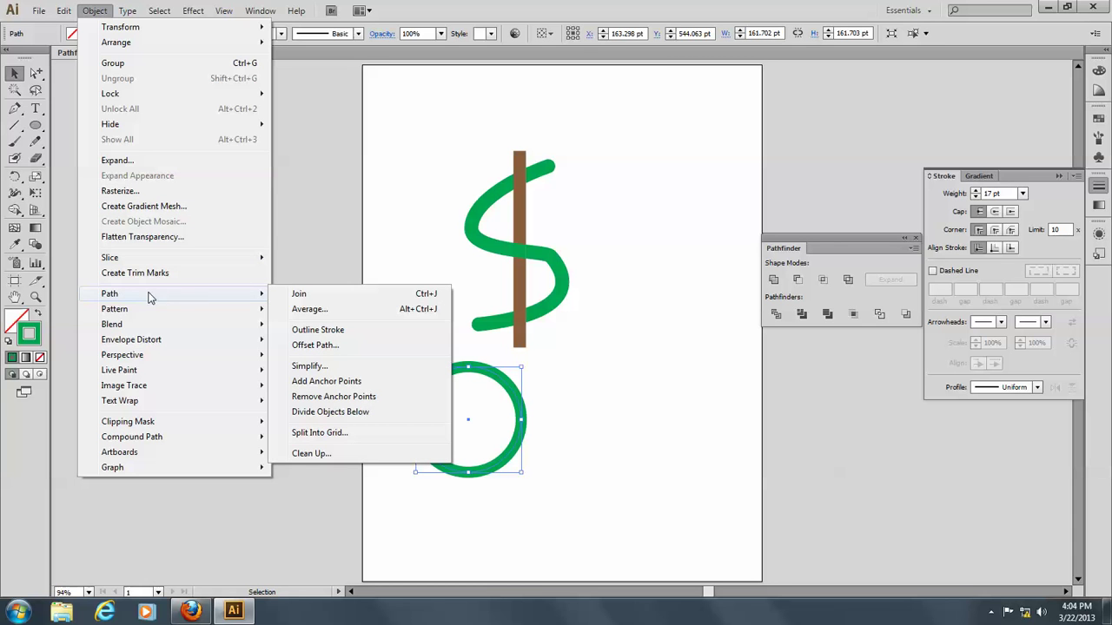
pyautogui.click(305, 335)
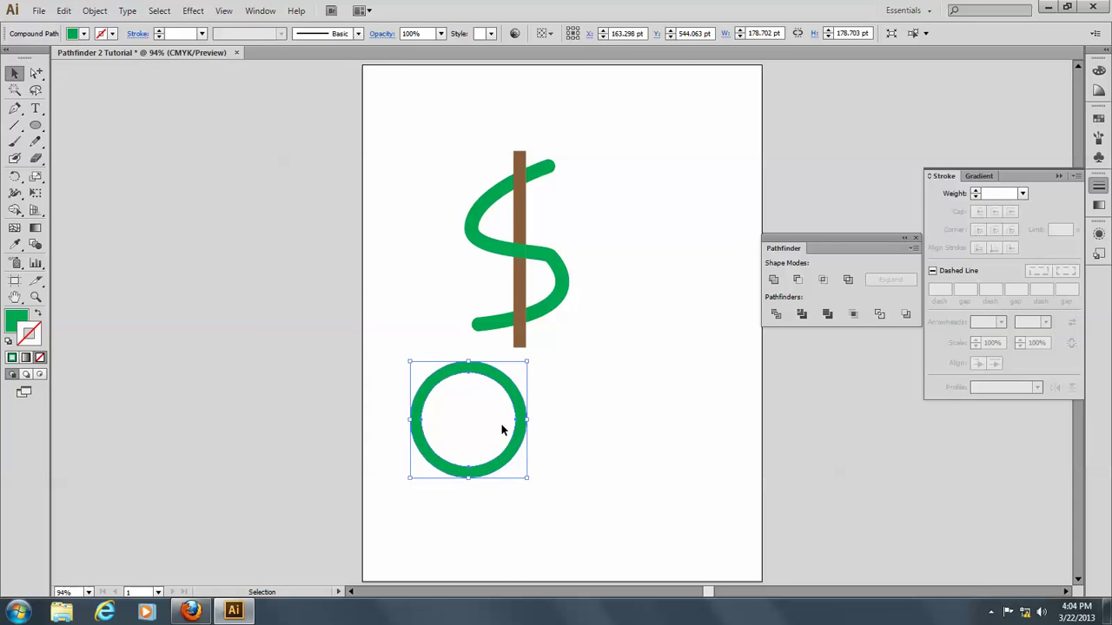
pyautogui.moveTo(513, 383); pyautogui.dragTo(663, 396)
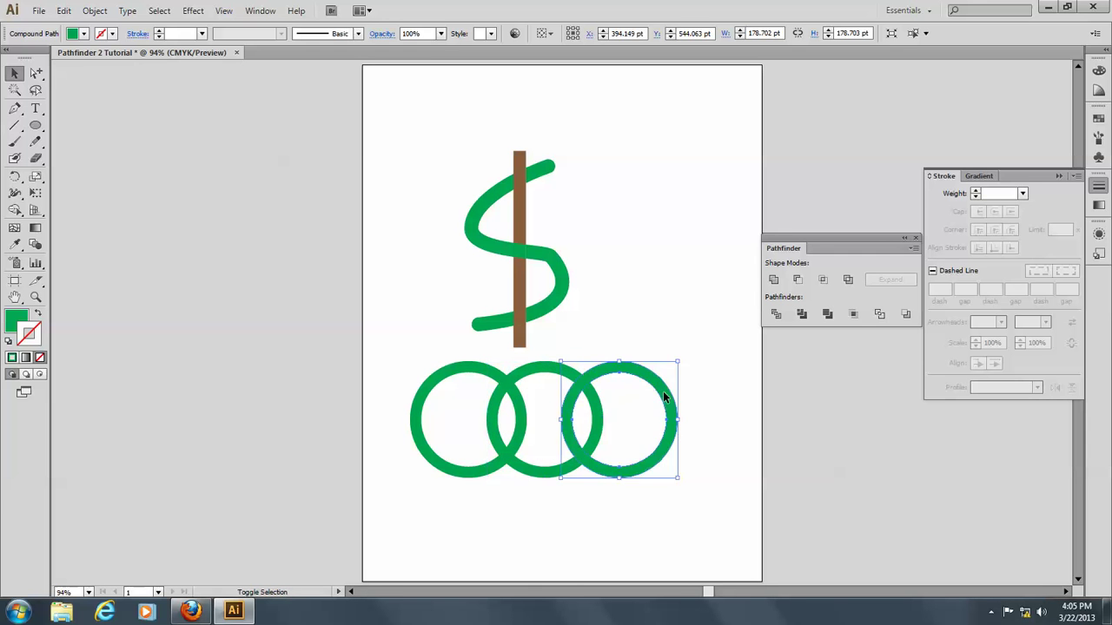
# - Give the middle ring a CMYK Magenta fill with no stroke
pyautogui.click(622, 343)
pyautogui.click(546, 371)
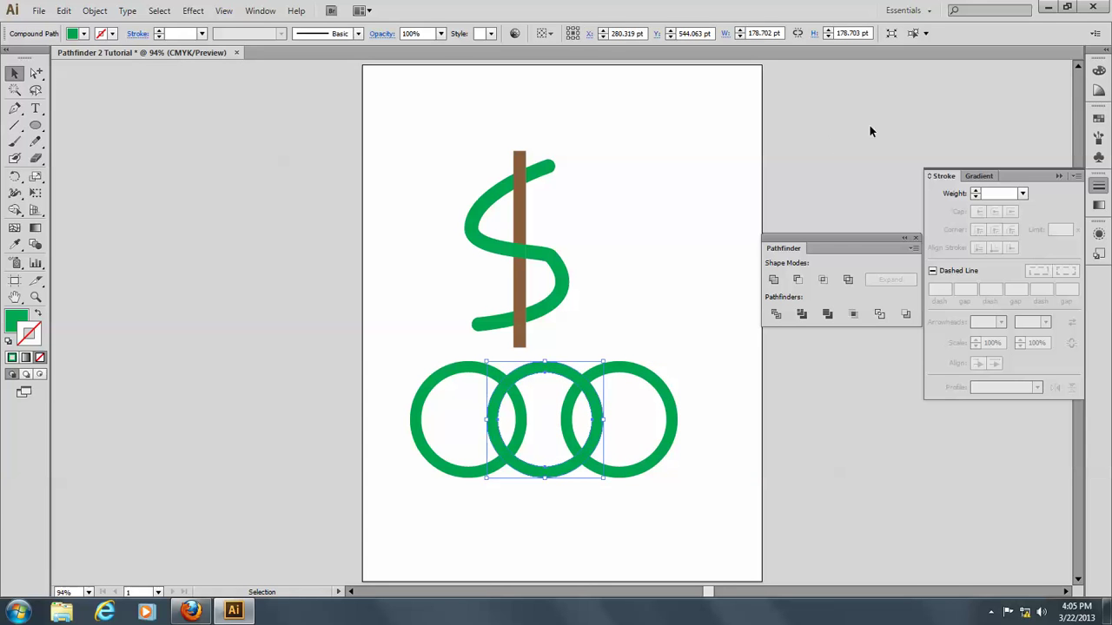
pyautogui.click(1097, 118)
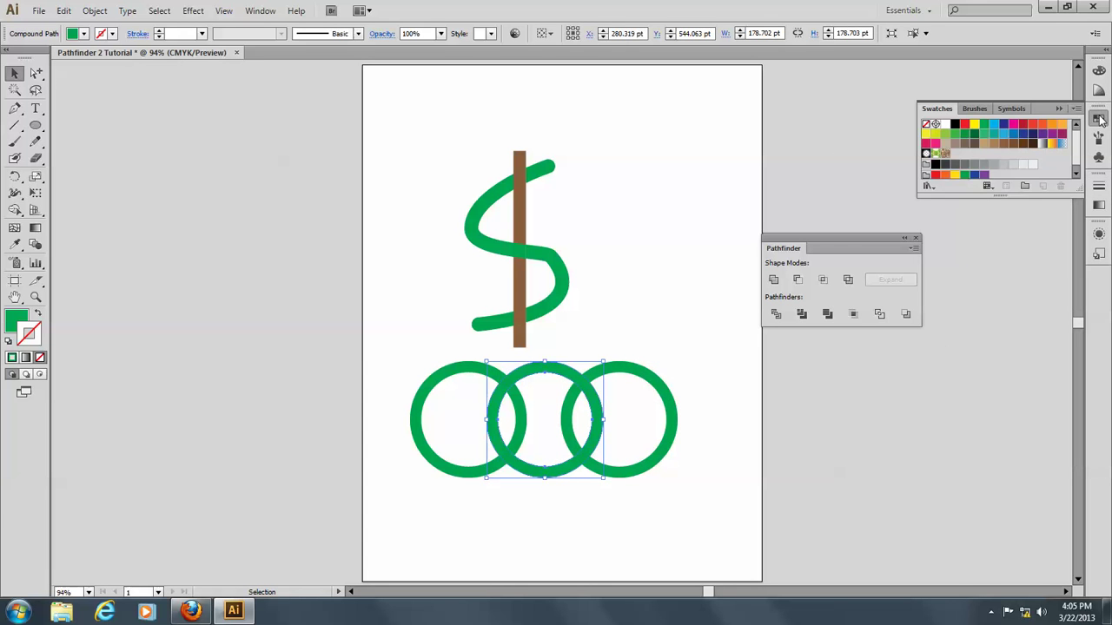
pyautogui.click(1012, 124)
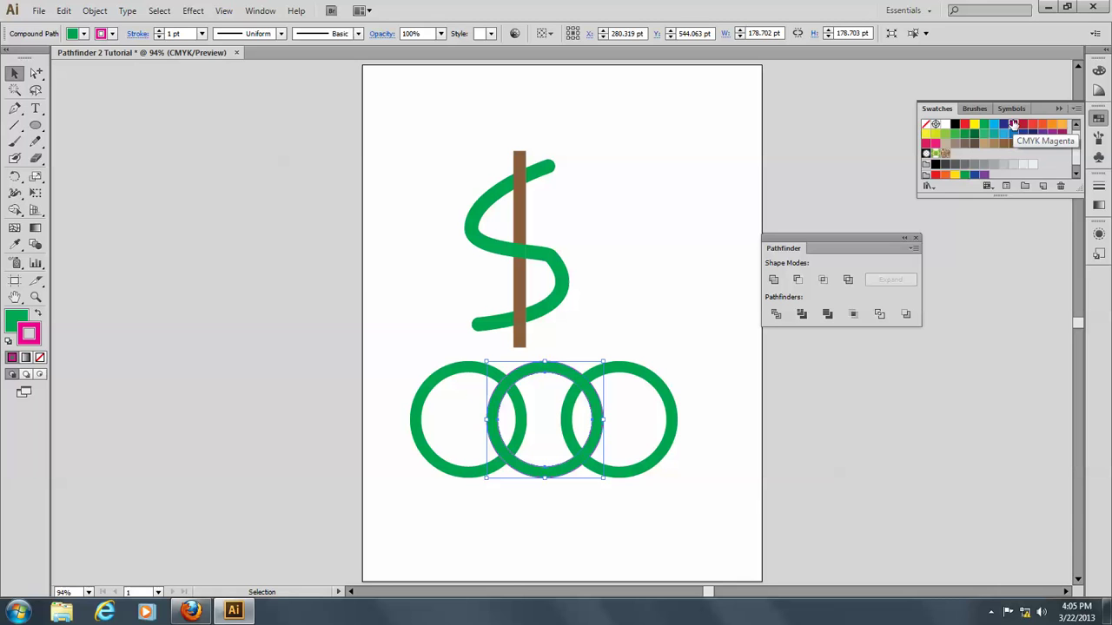
pyautogui.click(39, 357)
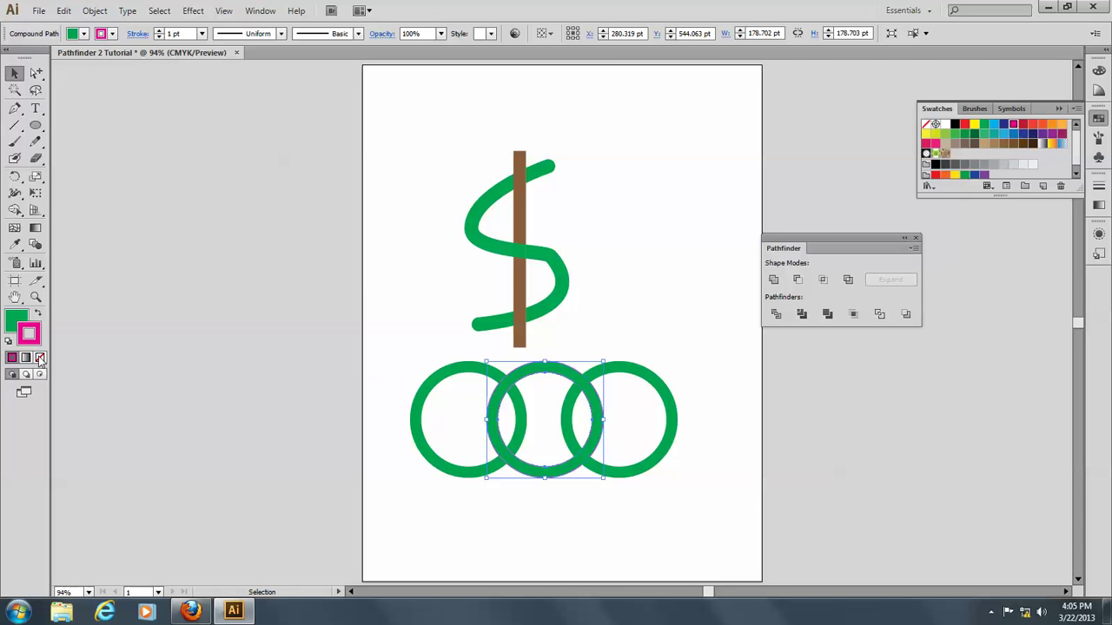
pyautogui.click(16, 322)
pyautogui.click(11, 357)
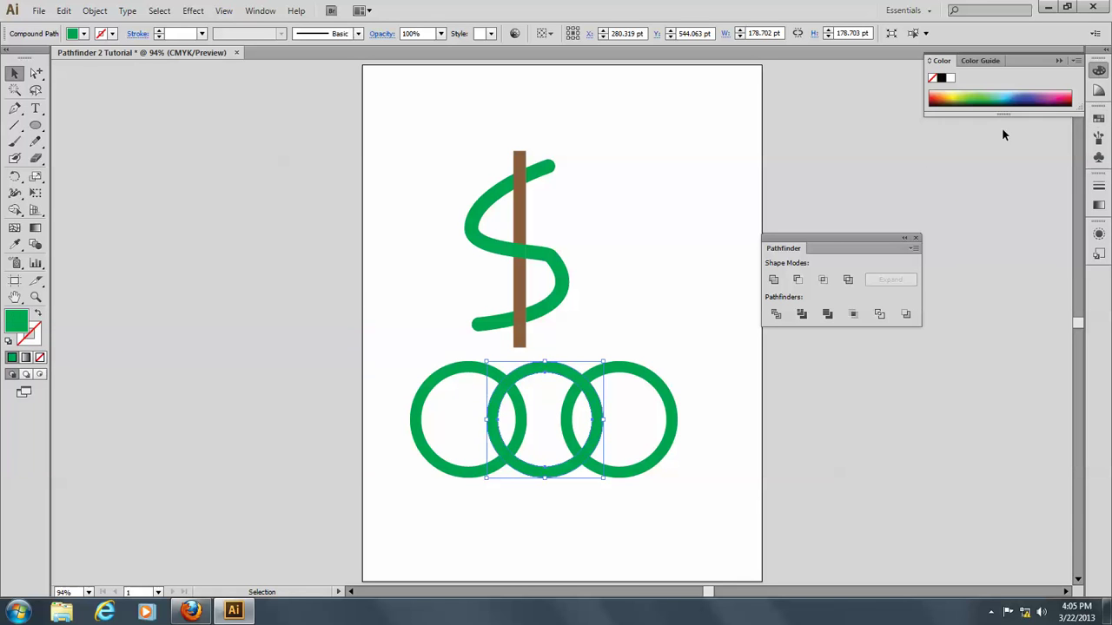
pyautogui.click(1097, 118)
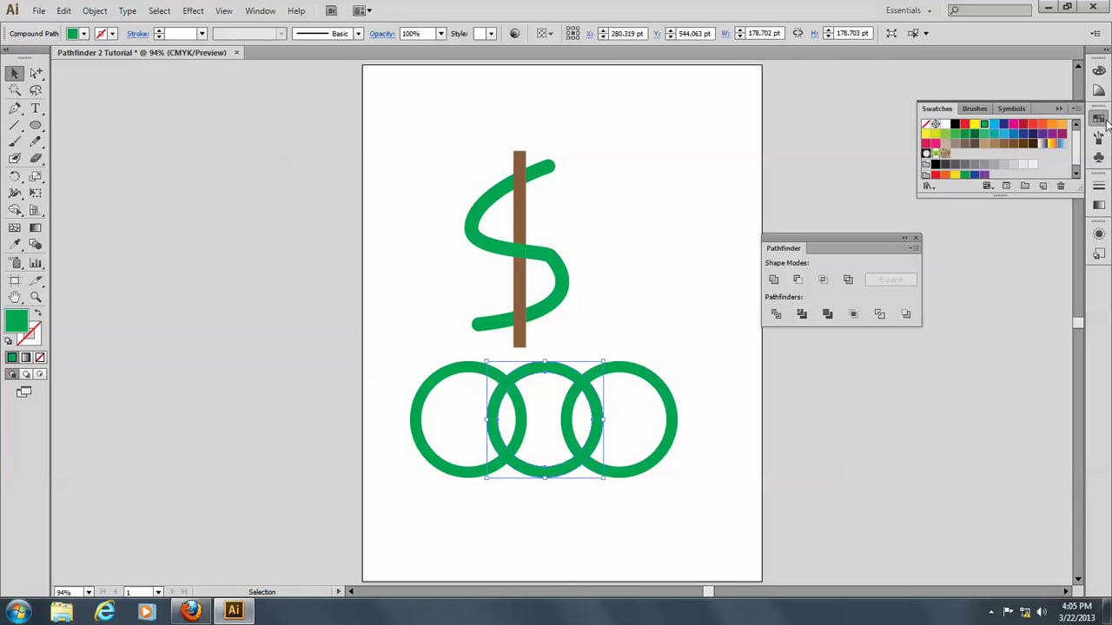
pyautogui.click(1013, 124)
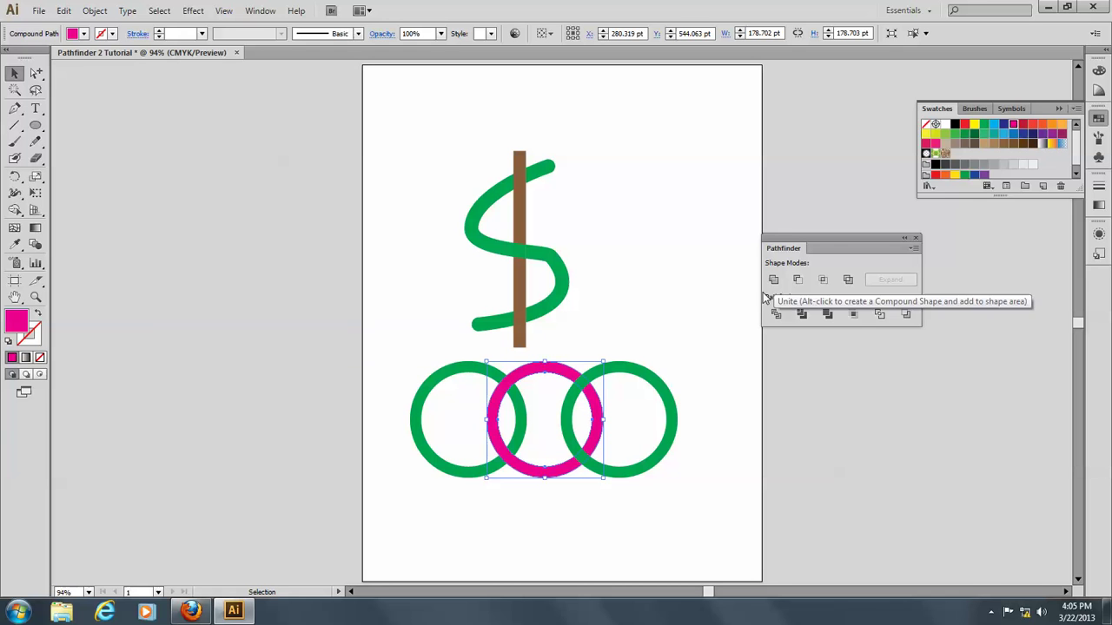
# - Fill the right ring with CMYK Cyan and deselect it
pyautogui.click(665, 393)
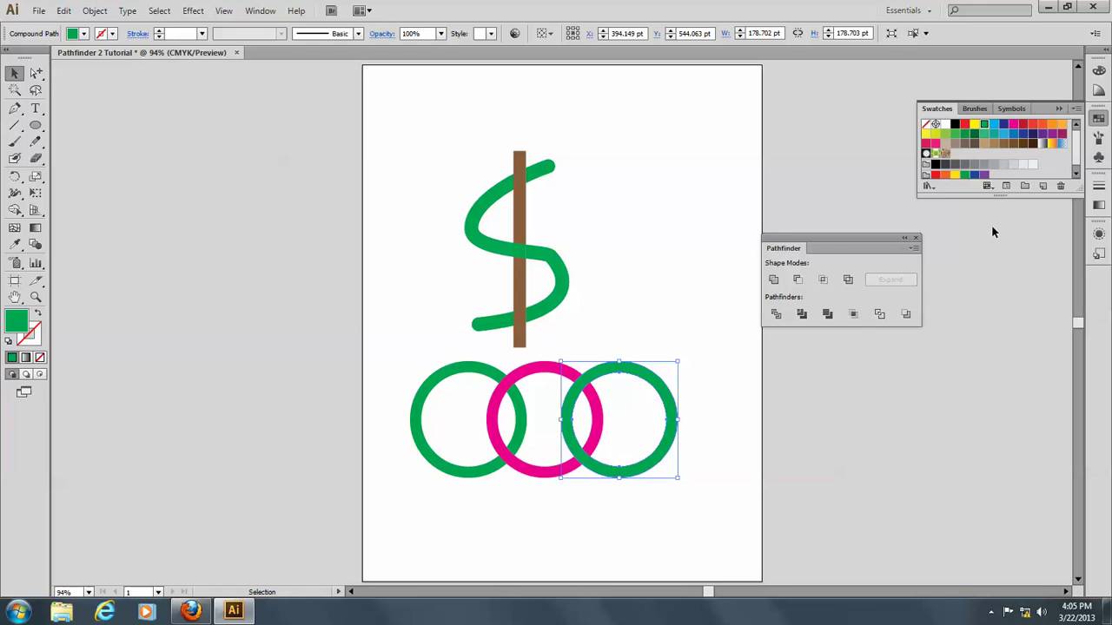
pyautogui.click(994, 123)
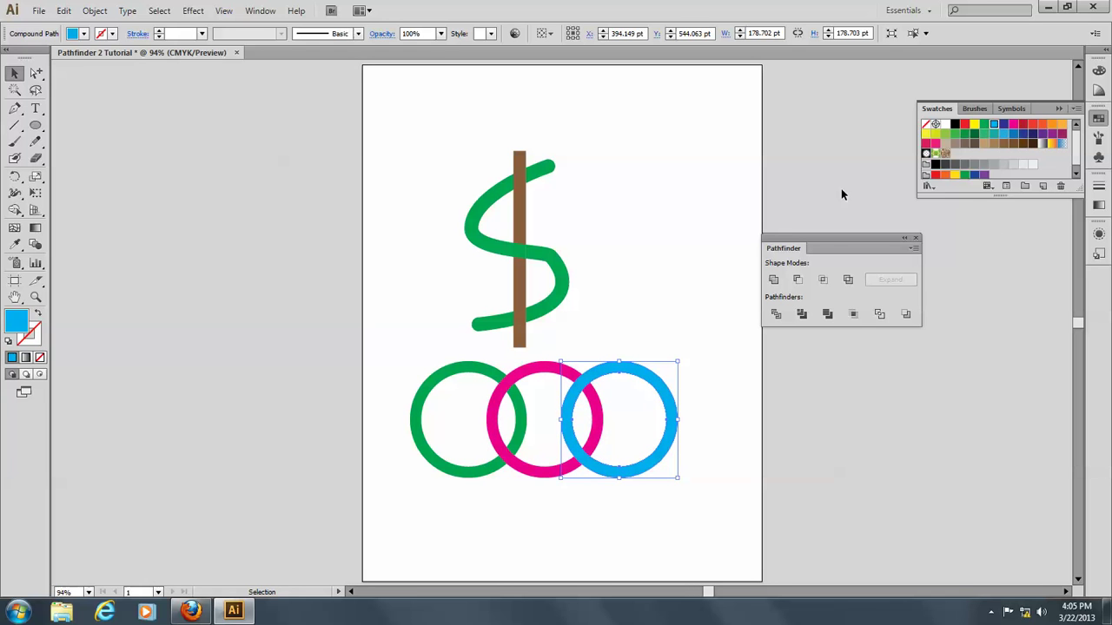
pyautogui.click(376, 366)
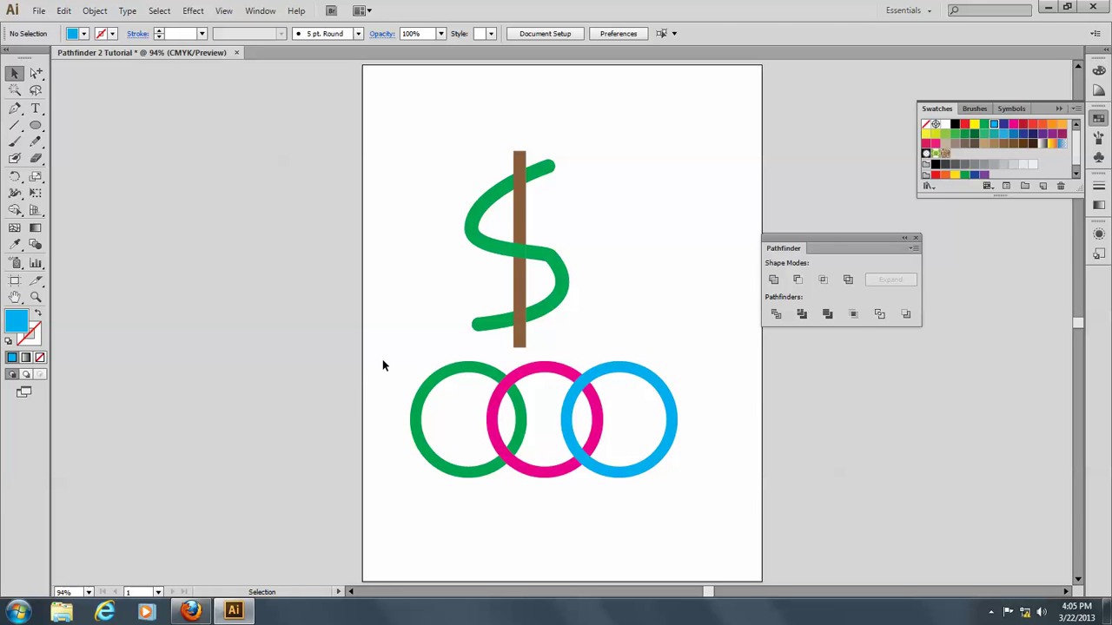
# - Divide the three overlapping rings into separate pieces with Pathfinder Divide
pyautogui.moveTo(382, 359); pyautogui.dragTo(712, 499)
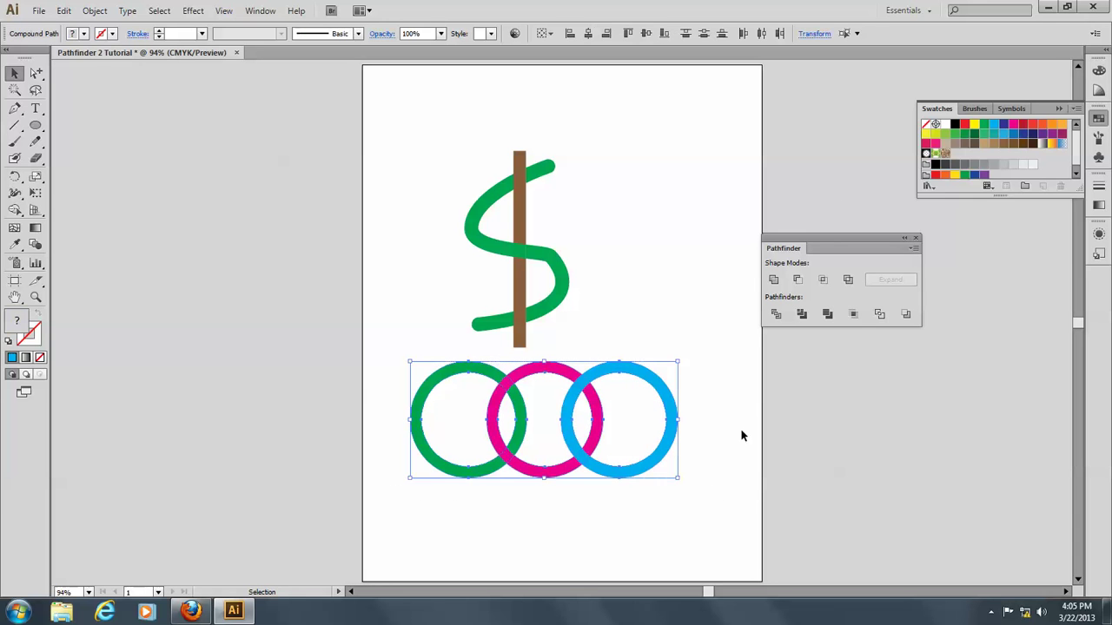
pyautogui.click(775, 314)
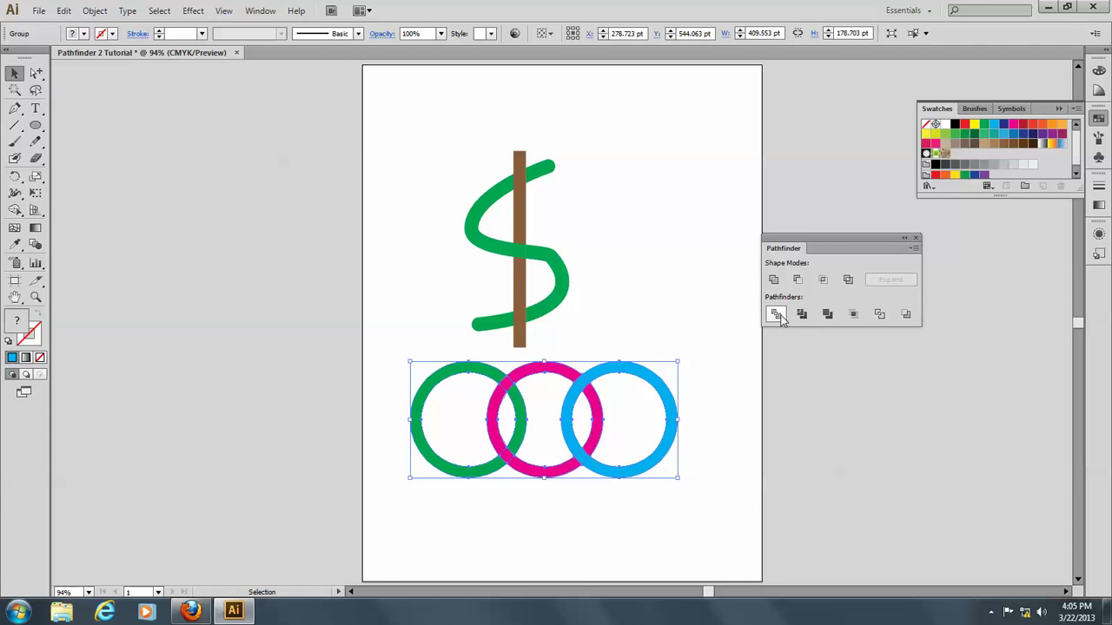
pyautogui.click(666, 294)
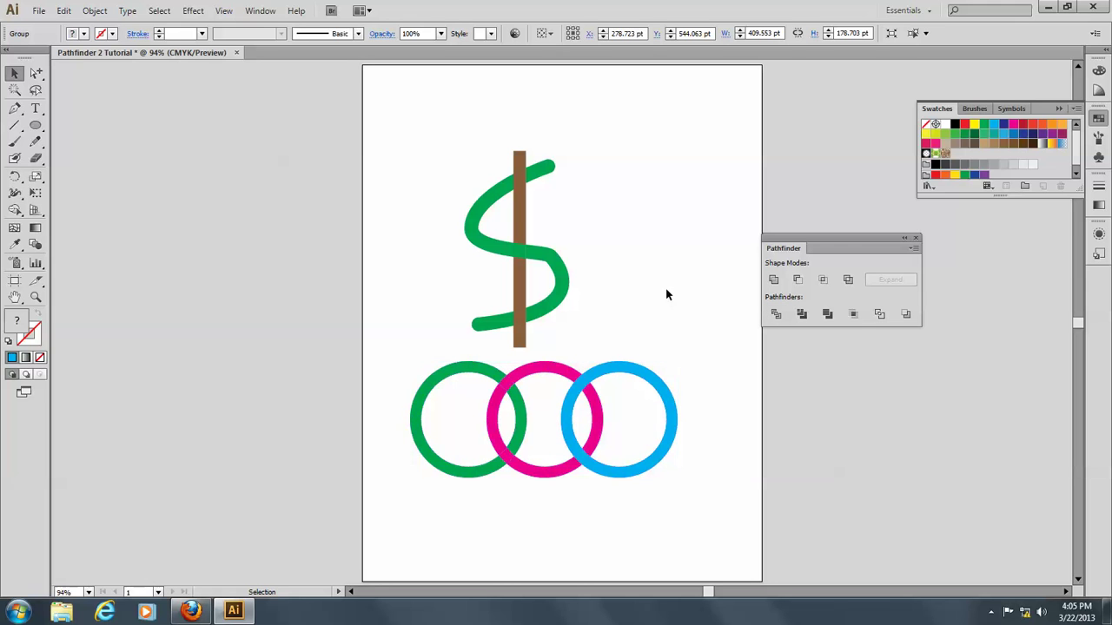
# - Recolour the upper green-magenta overlap piece green, sampled from the green ring
pyautogui.click(35, 73)
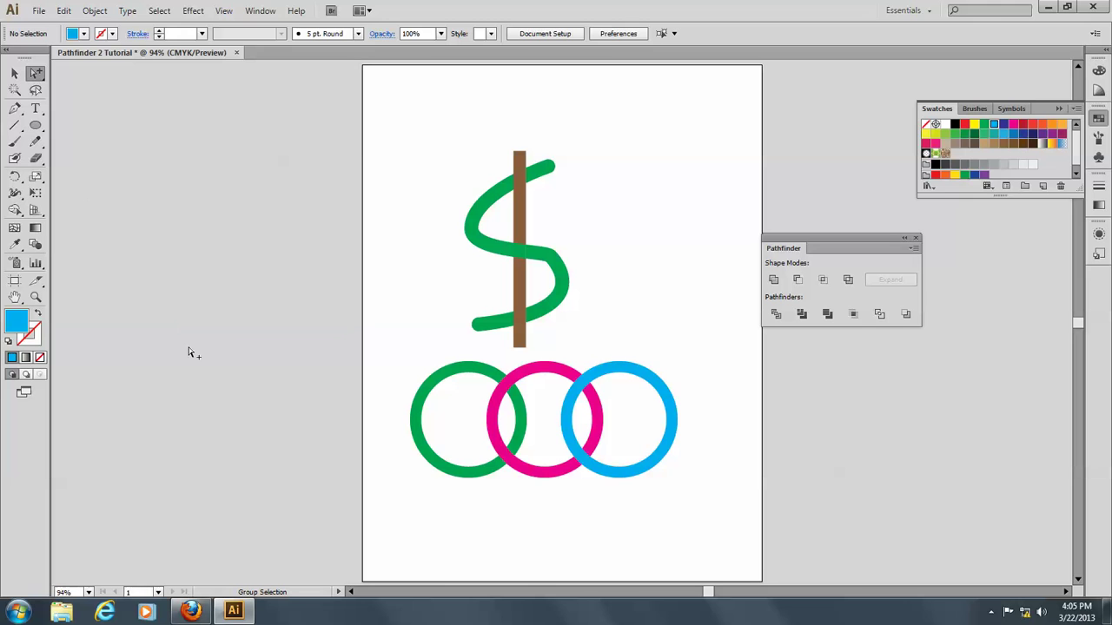
pyautogui.click(505, 391)
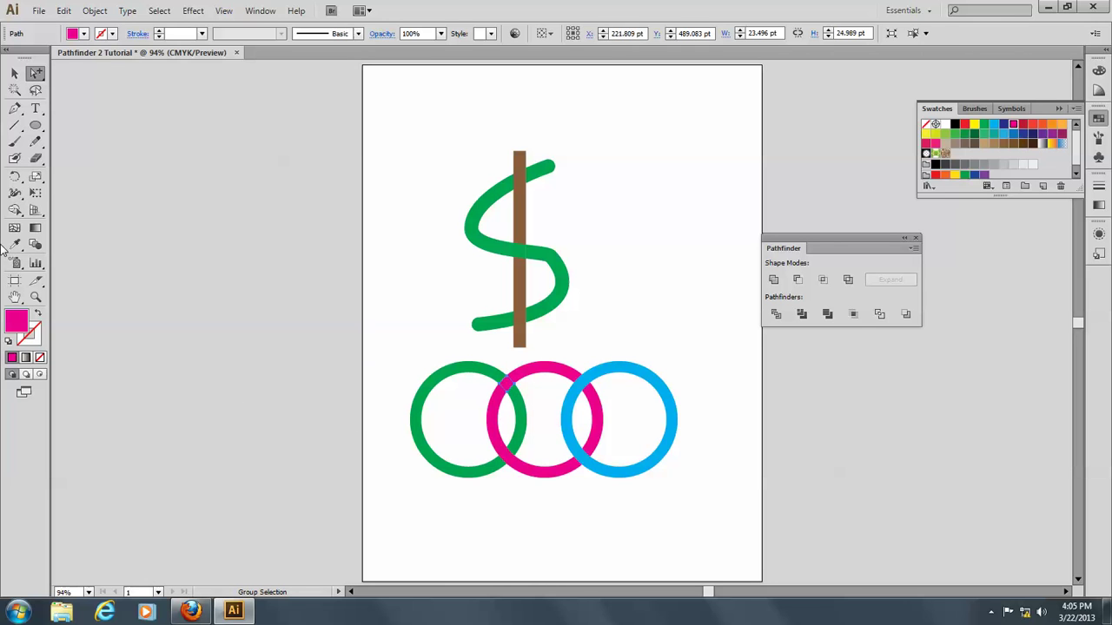
pyautogui.click(15, 244)
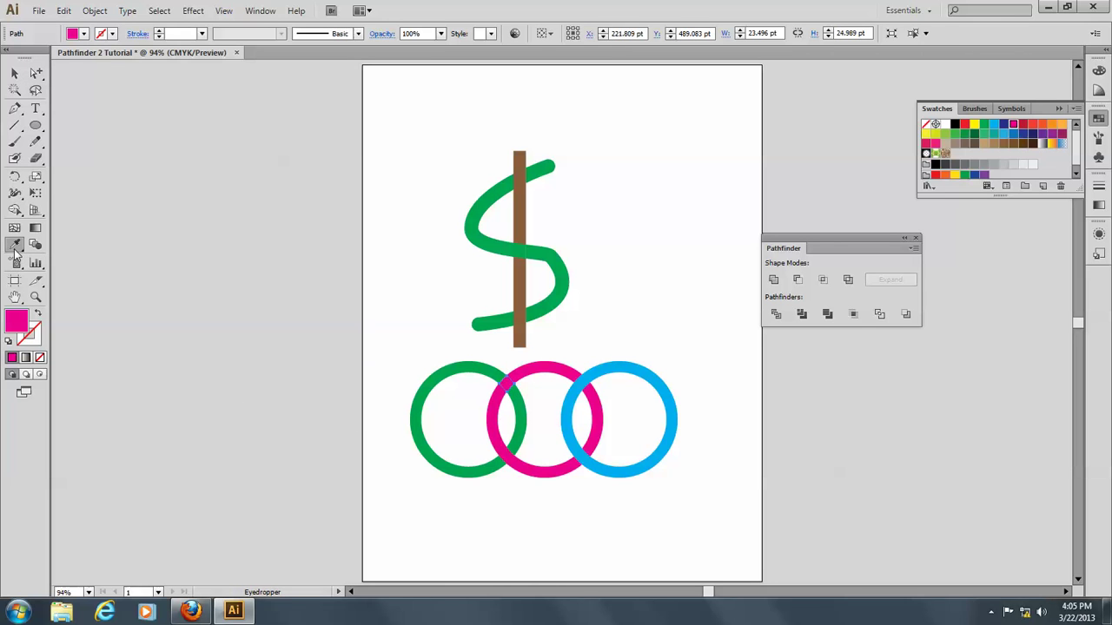
pyautogui.click(479, 360)
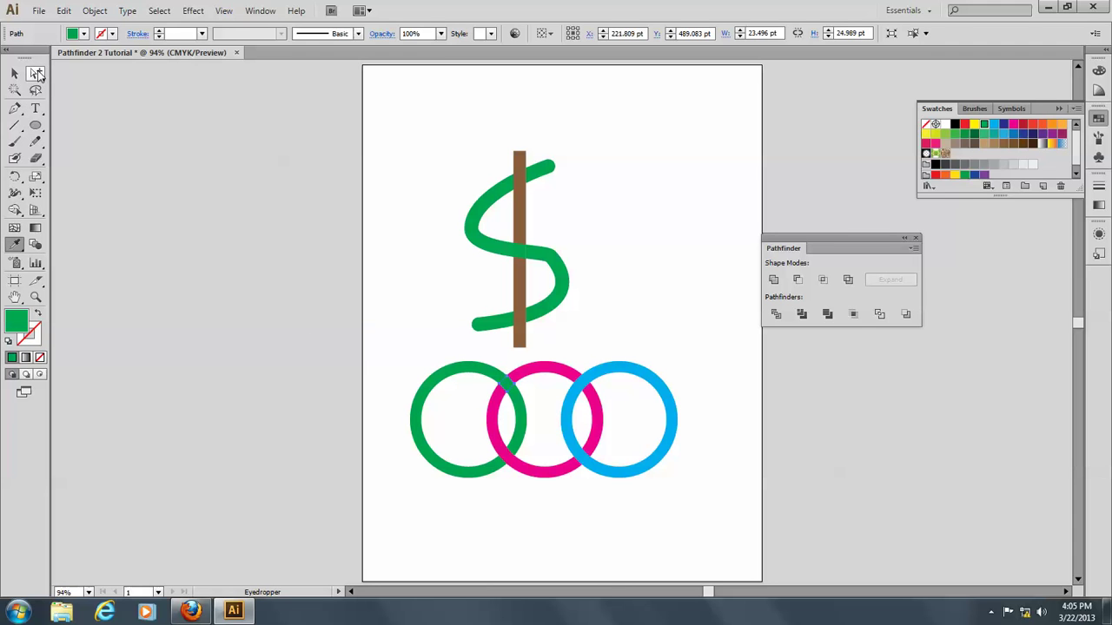
# - Recolour the upper magenta-cyan overlap piece magenta, sampled from the magenta ring
pyautogui.click(36, 75)
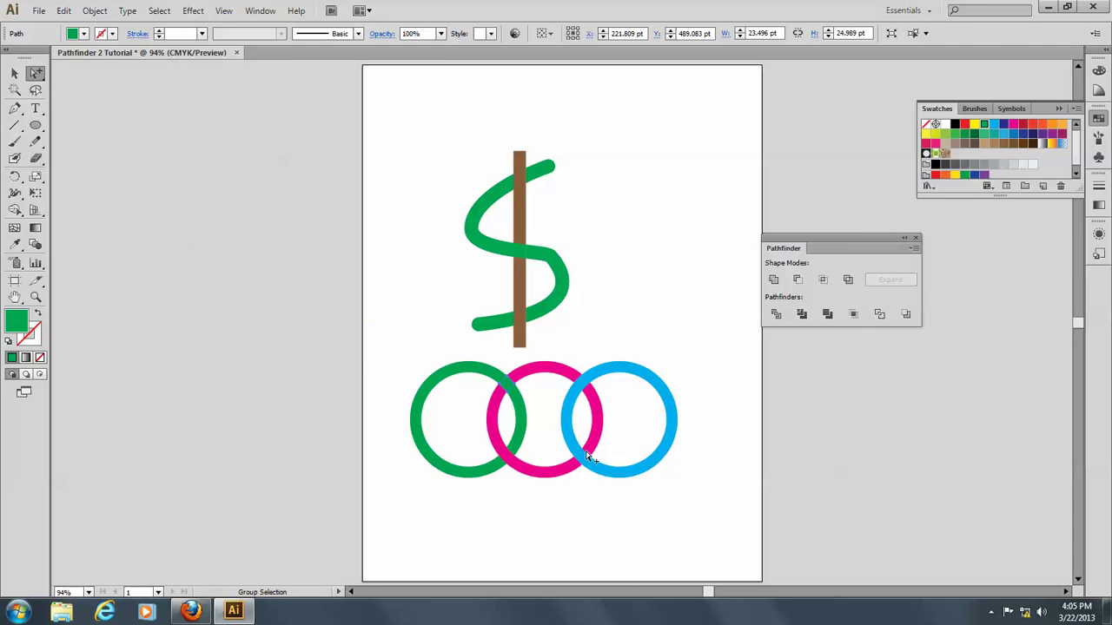
pyautogui.click(581, 388)
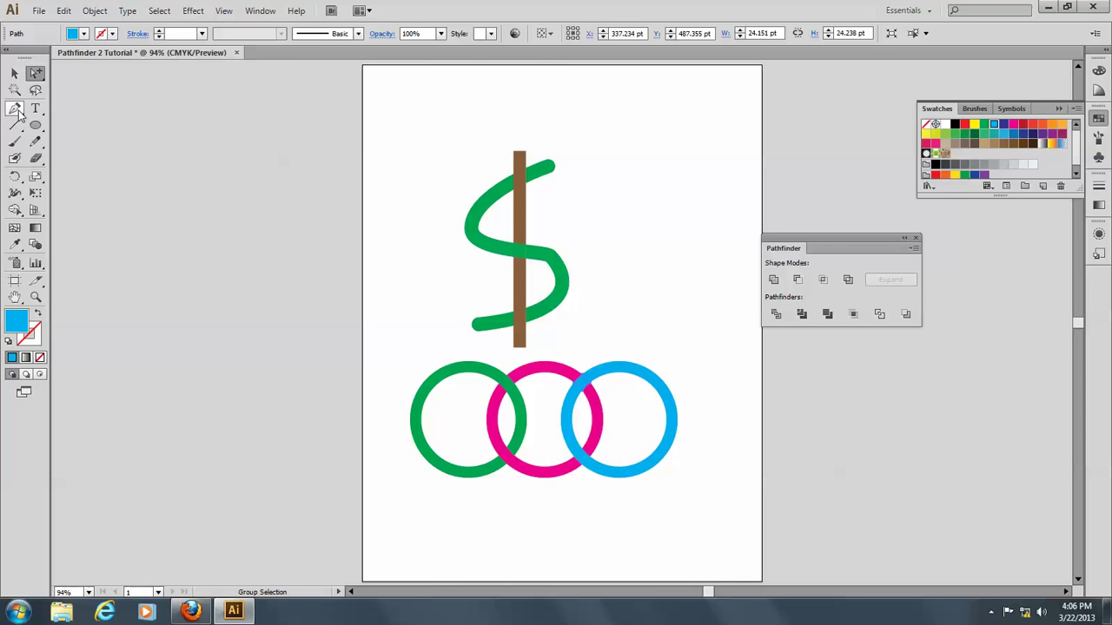
pyautogui.click(15, 247)
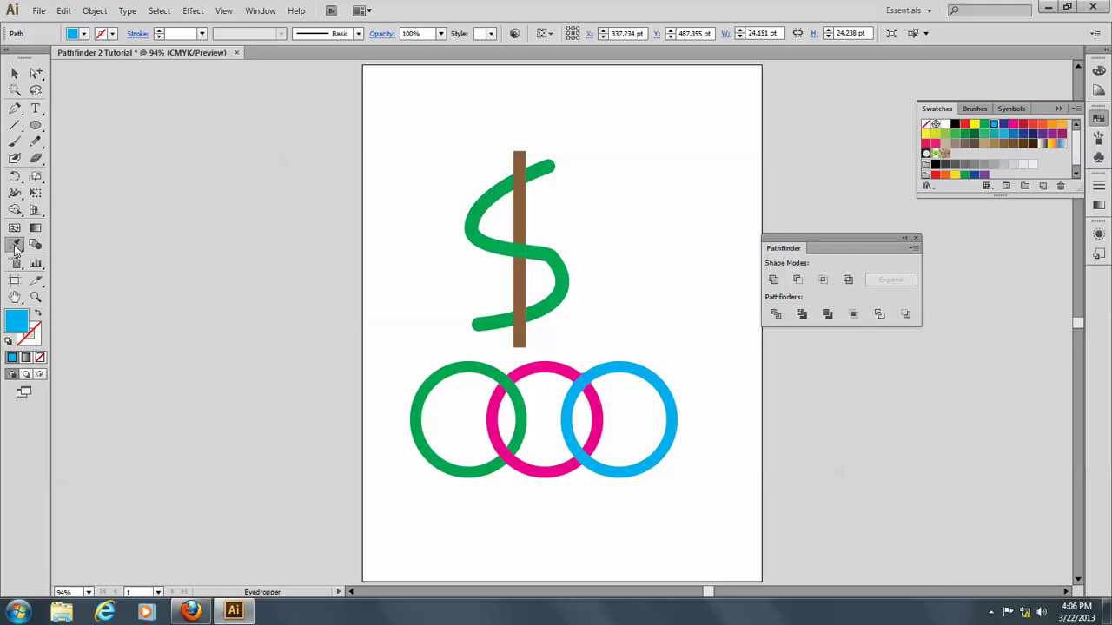
pyautogui.click(572, 366)
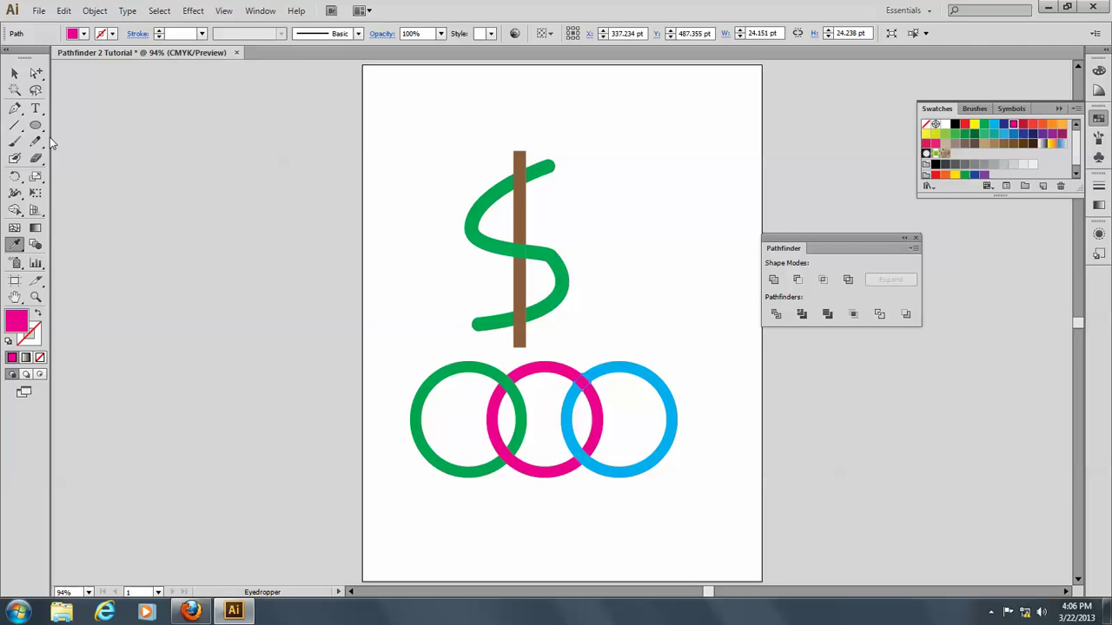
pyautogui.click(15, 73)
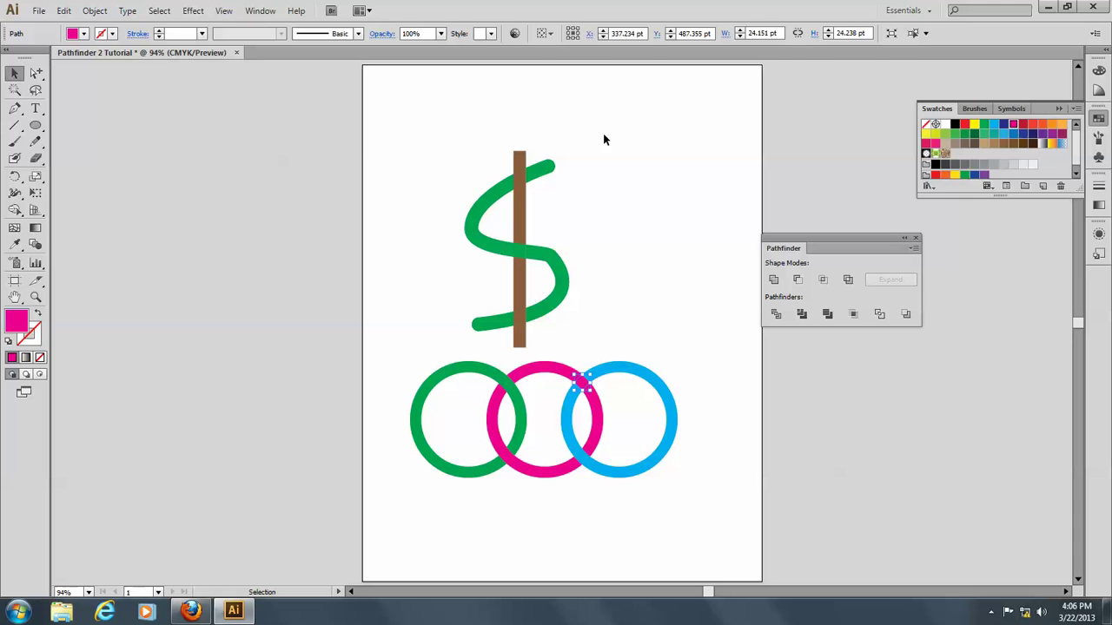
pyautogui.click(660, 184)
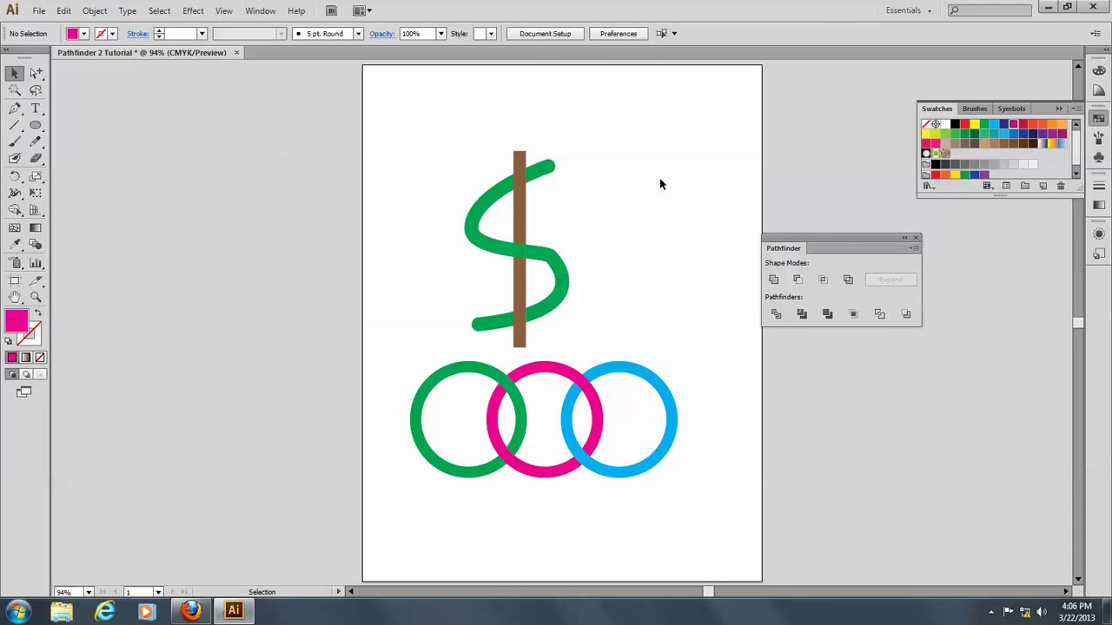